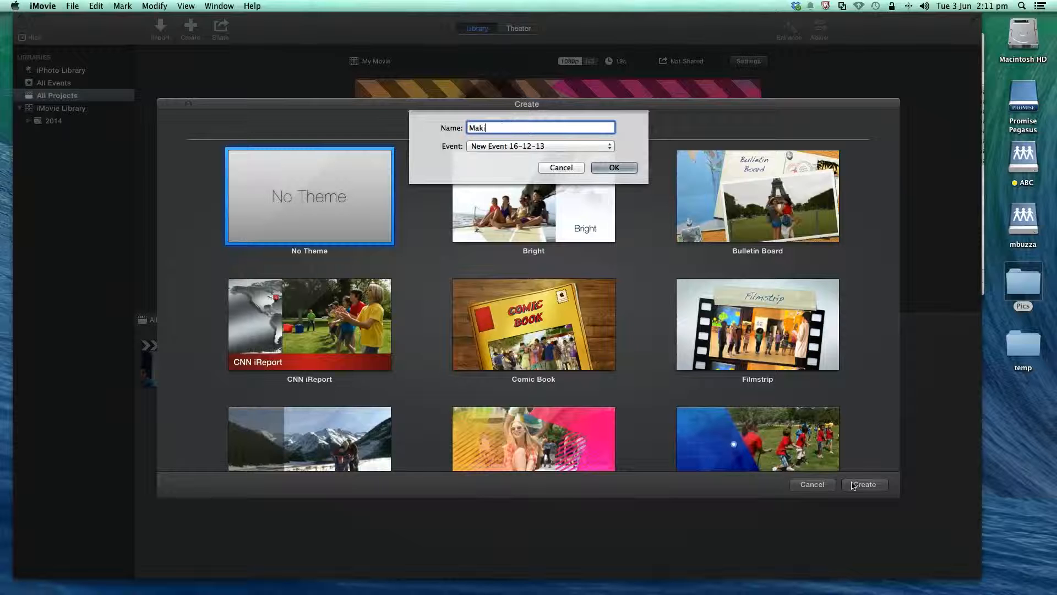
# - Create a No Theme movie named "Making a slideshow" in the event New Event 16-12-13
pyautogui.click(854, 484)
pyautogui.press('BackSpace')
pyautogui.press('BackSpace')
pyautogui.press('BackSpace')
pyautogui.press('BackSpace')
pyautogui.press('BackSpace')
pyautogui.write('lideshow')
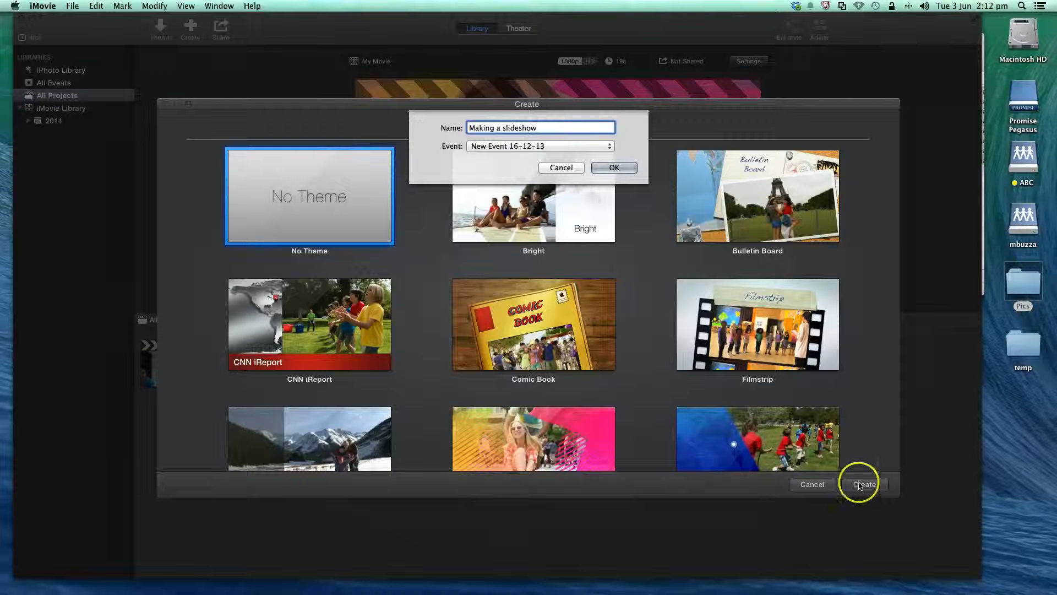
pyautogui.click(616, 168)
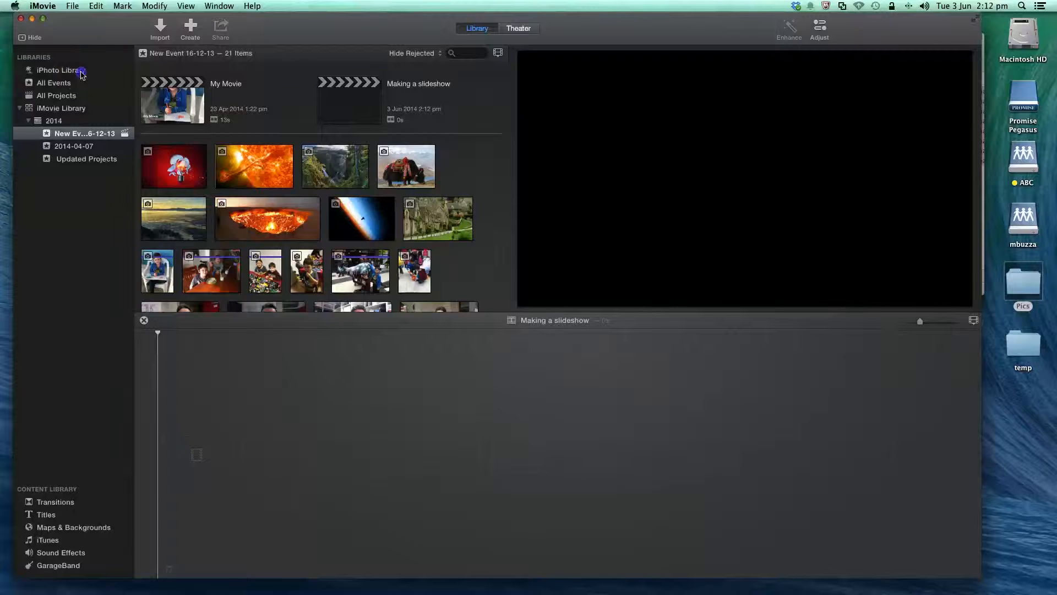
# - Add all photos of the Pics event in the iPhoto Library to the empty timeline
pyautogui.click(81, 74)
pyautogui.click(157, 54)
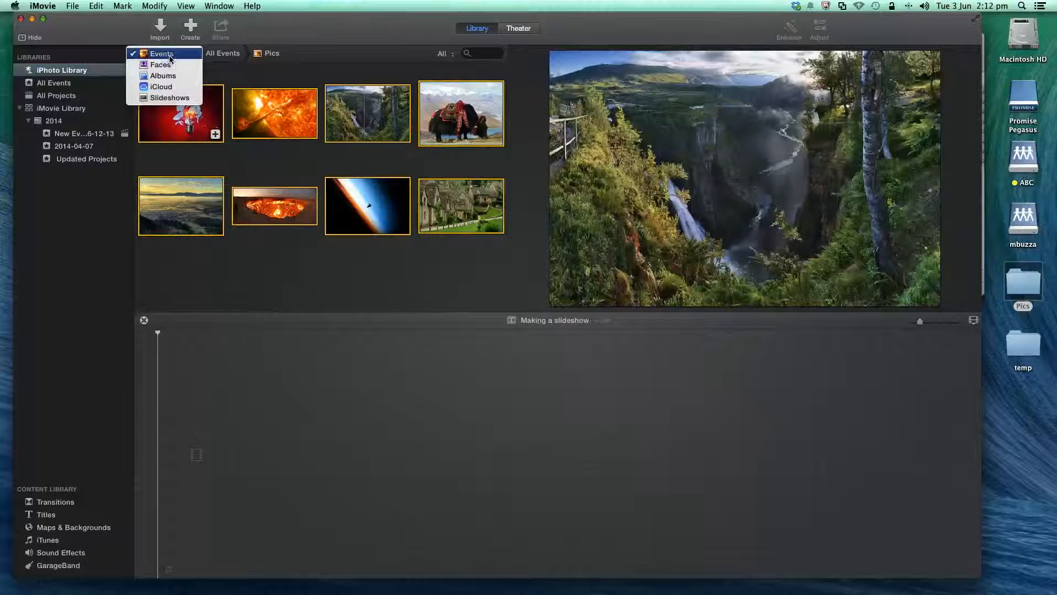
pyautogui.click(161, 54)
pyautogui.doubleClick(311, 119)
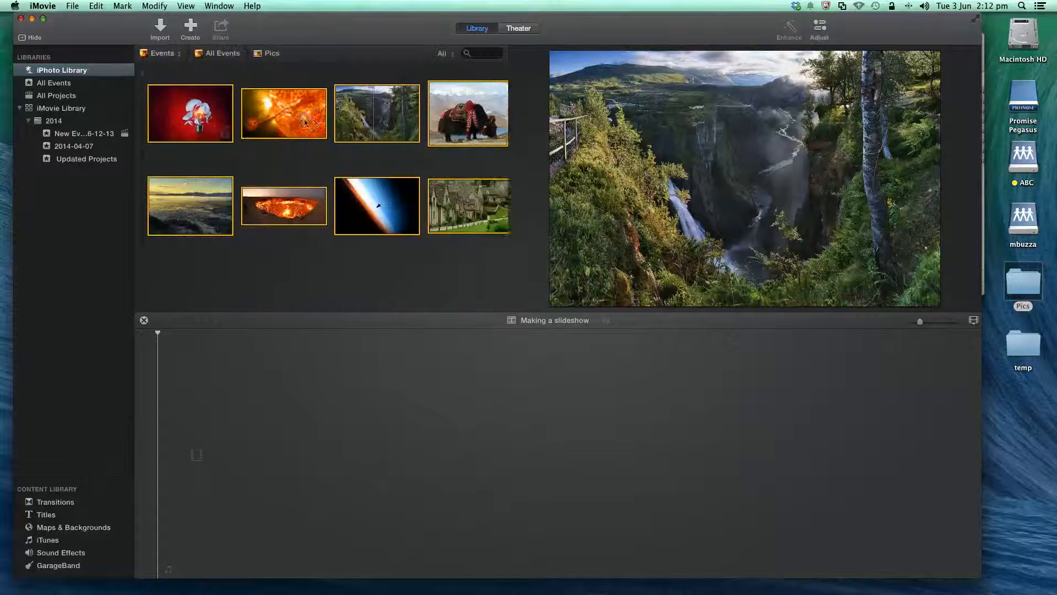
pyautogui.click(358, 211)
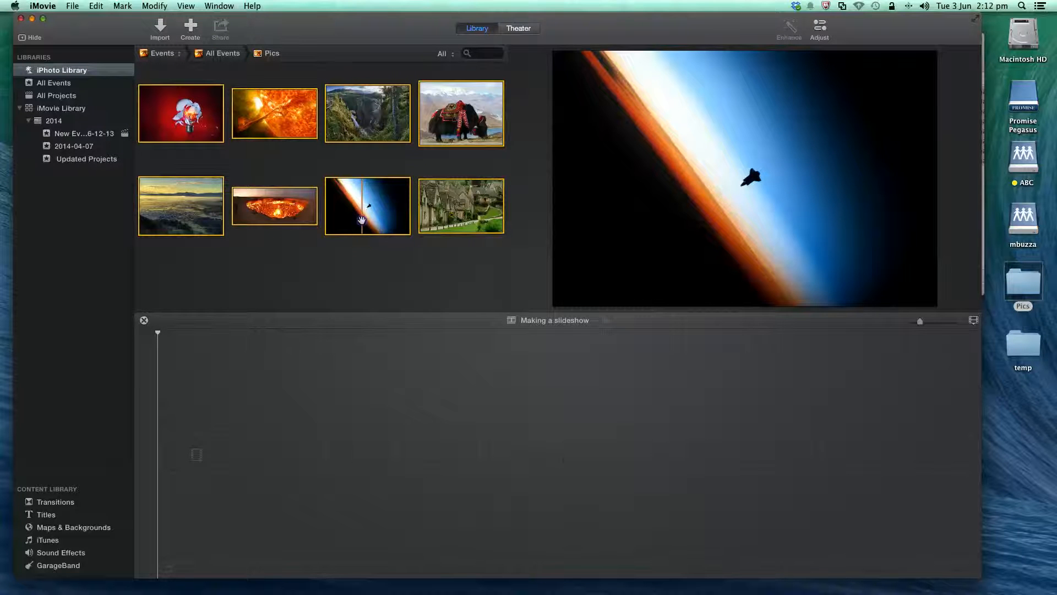
pyautogui.moveTo(361, 220); pyautogui.dragTo(449, 453)
pyautogui.click(407, 420)
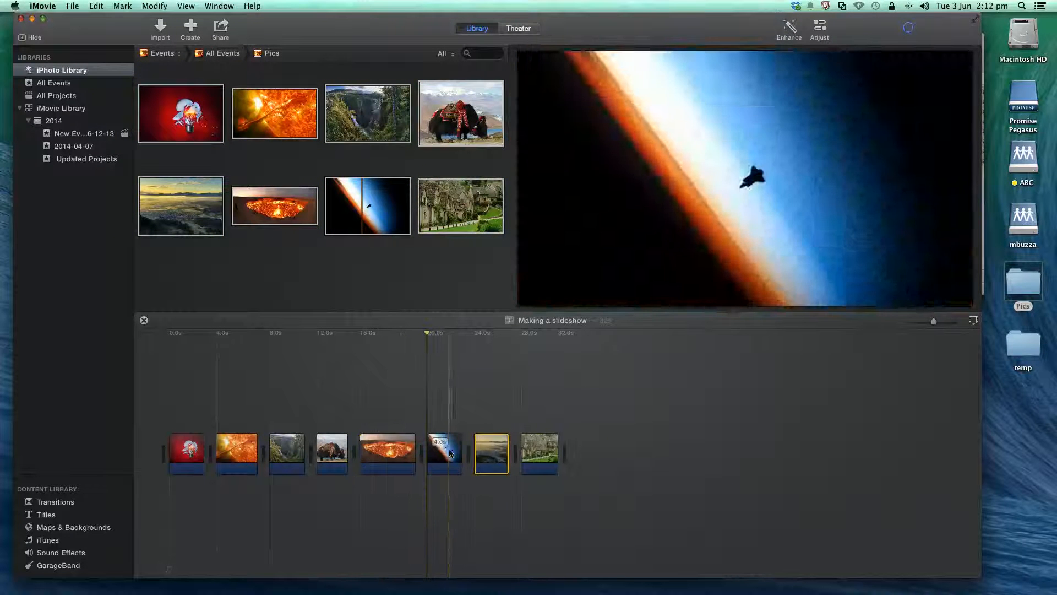
# - Rearrange the yak and village photos in the timeline, and delete all the clips from it
pyautogui.moveTo(332, 448); pyautogui.dragTo(380, 455)
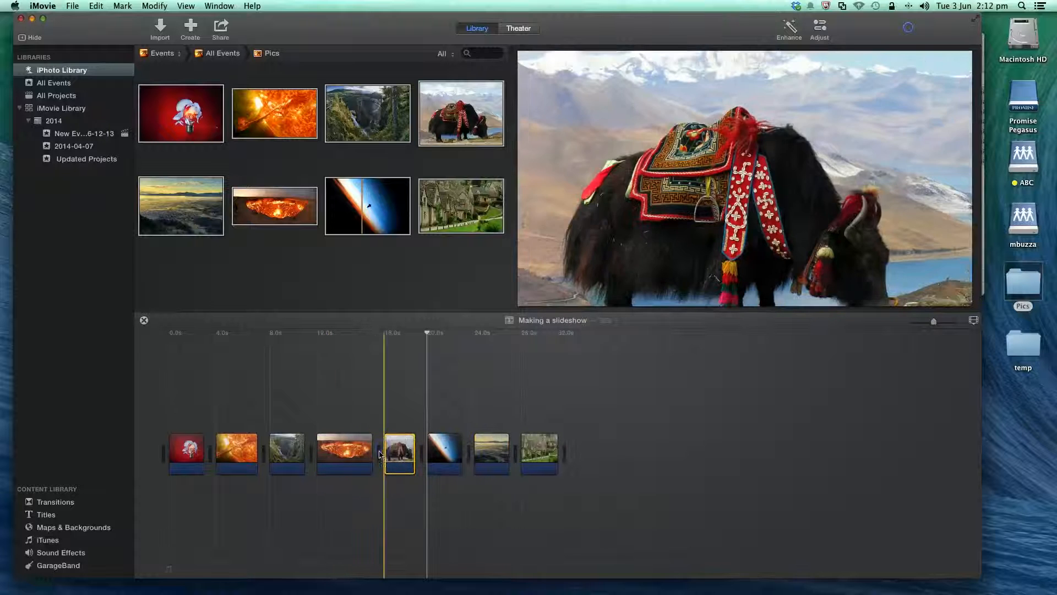
pyautogui.moveTo(529, 441); pyautogui.dragTo(300, 445)
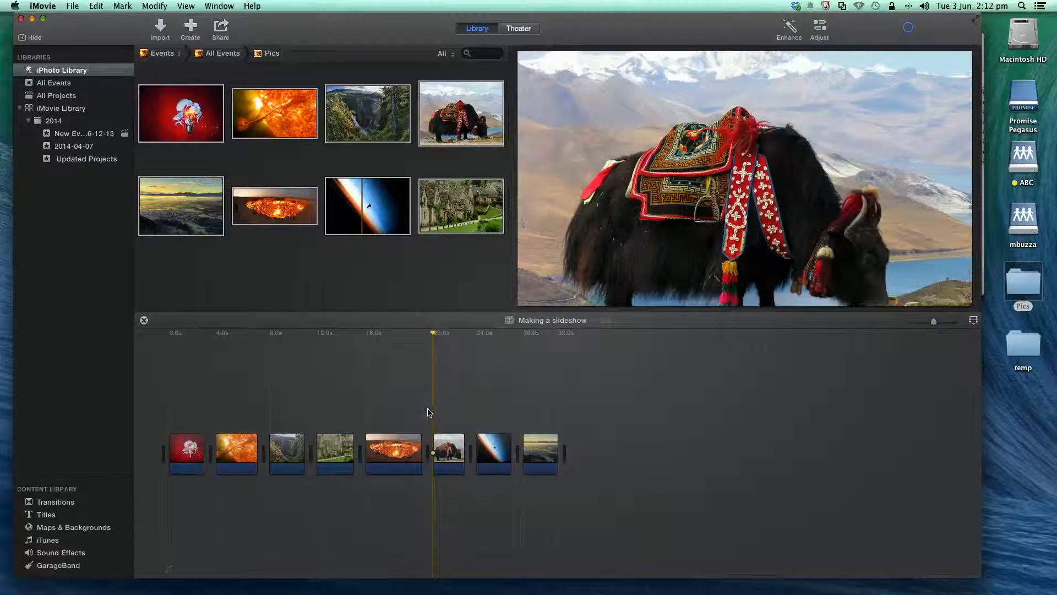
pyautogui.press('super+a')
pyautogui.press('Delete')
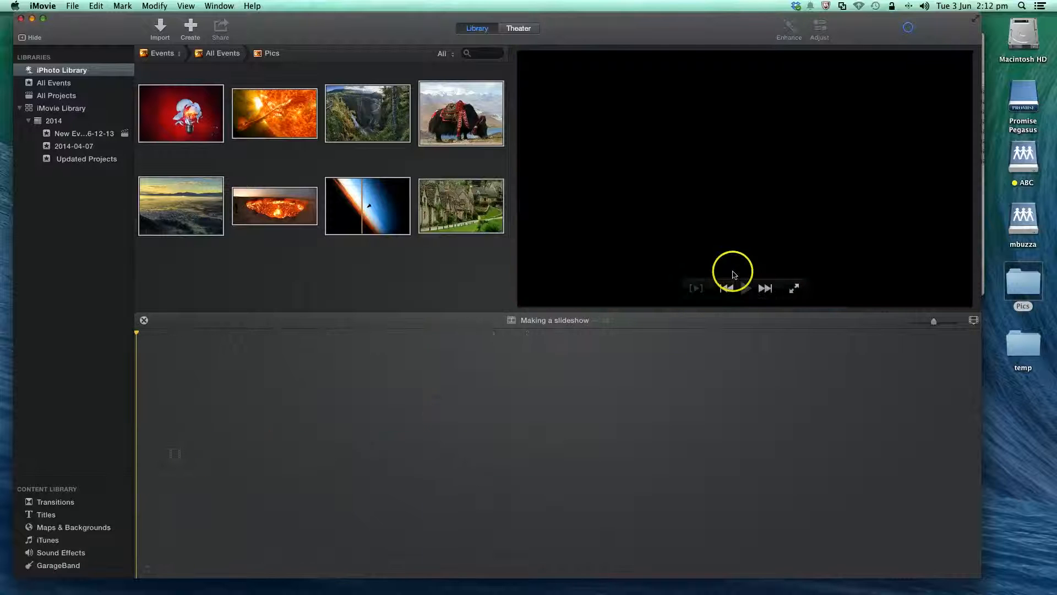
# - Open the Pics folder on the desktop and add all of its images to the project timeline
pyautogui.doubleClick(1022, 282)
pyautogui.click(743, 213)
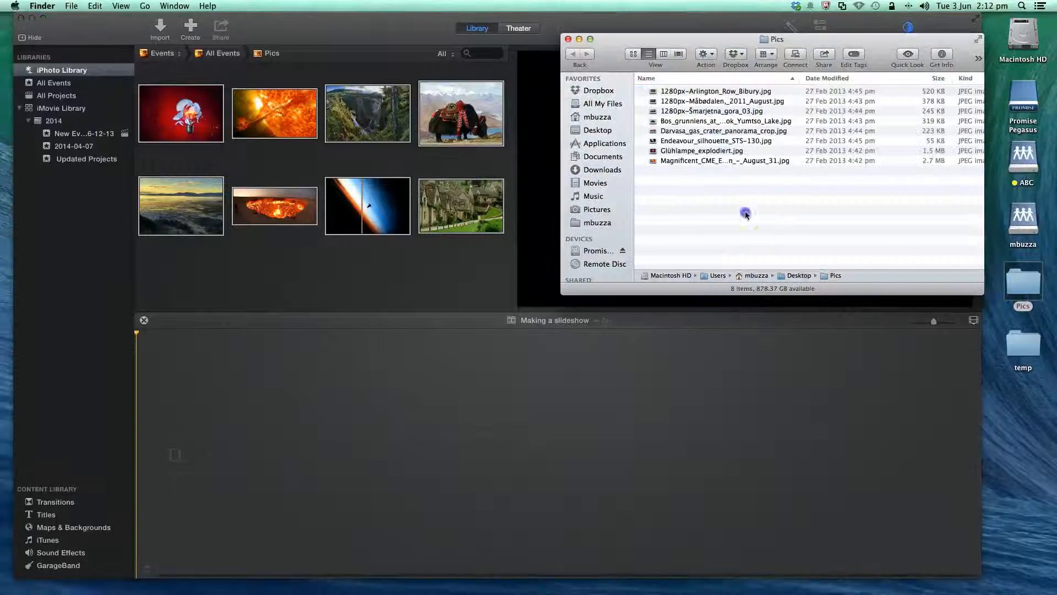
pyautogui.click(594, 66)
pyautogui.click(707, 250)
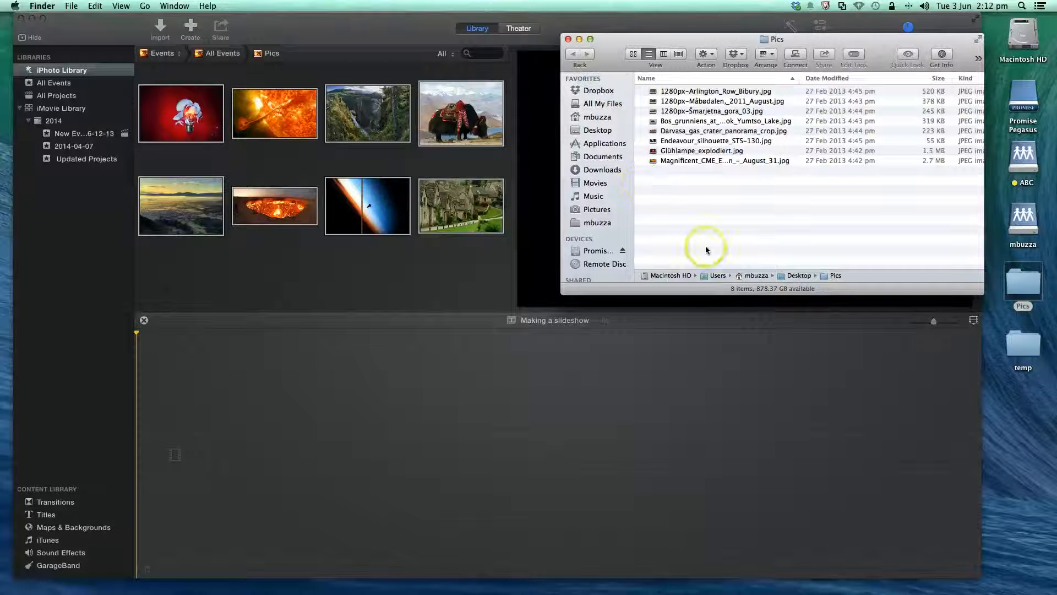
pyautogui.press('super+a')
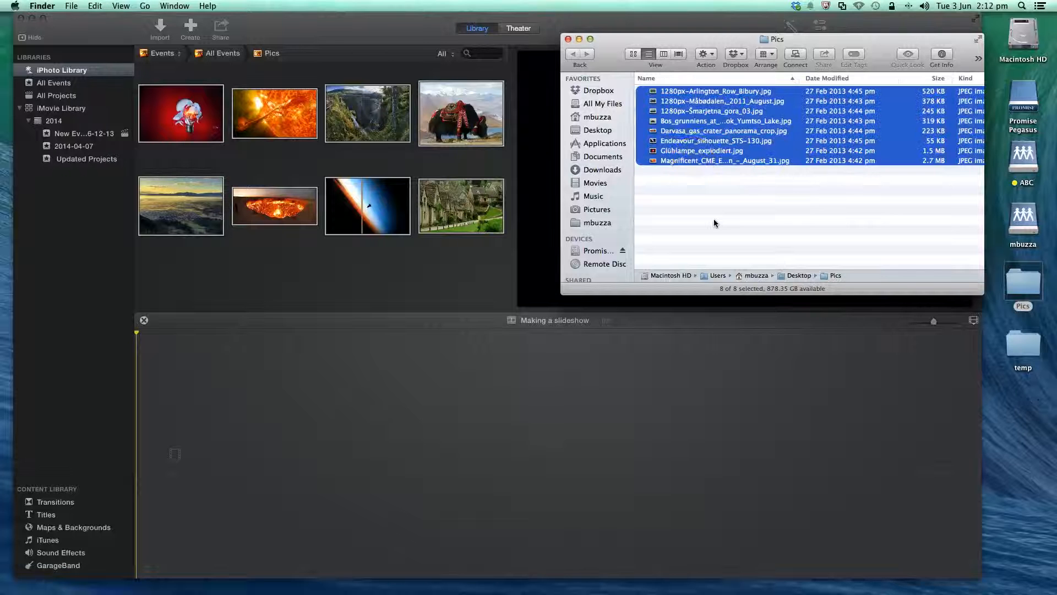
pyautogui.click(691, 161)
pyautogui.moveTo(692, 160); pyautogui.dragTo(501, 389)
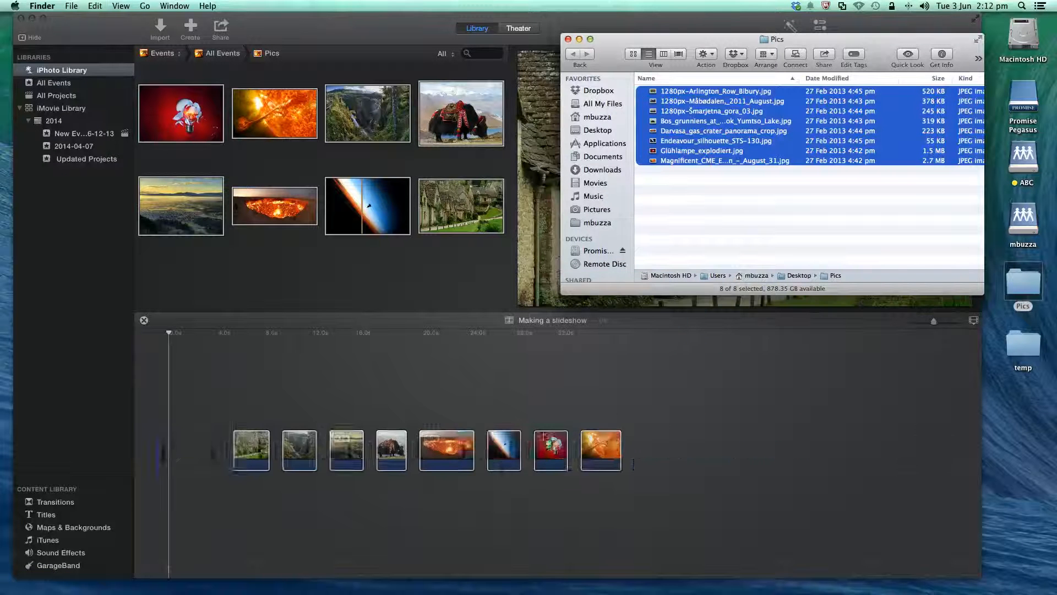
pyautogui.click(502, 389)
# - Rearrange the timeline so the fire crater photo comes second and the waterfall photo follows the yak
pyautogui.click(406, 408)
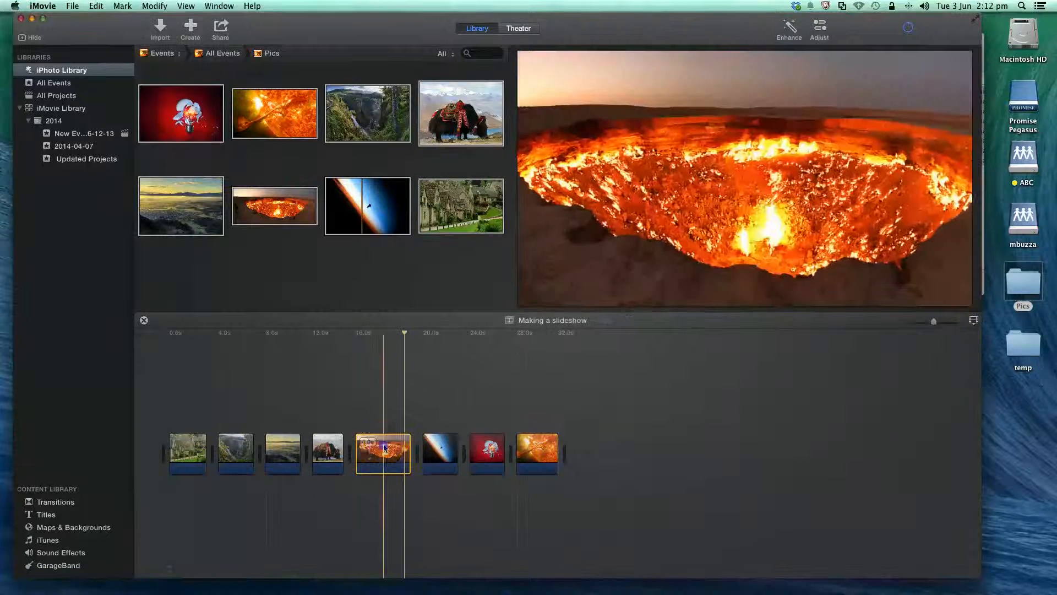
pyautogui.moveTo(382, 448)
pyautogui.mouseDown()
pyautogui.moveTo(315, 428)
pyautogui.moveTo(281, 447)
pyautogui.moveTo(237, 448)
pyautogui.moveTo(302, 427)
pyautogui.moveTo(391, 449)
pyautogui.mouseUp()
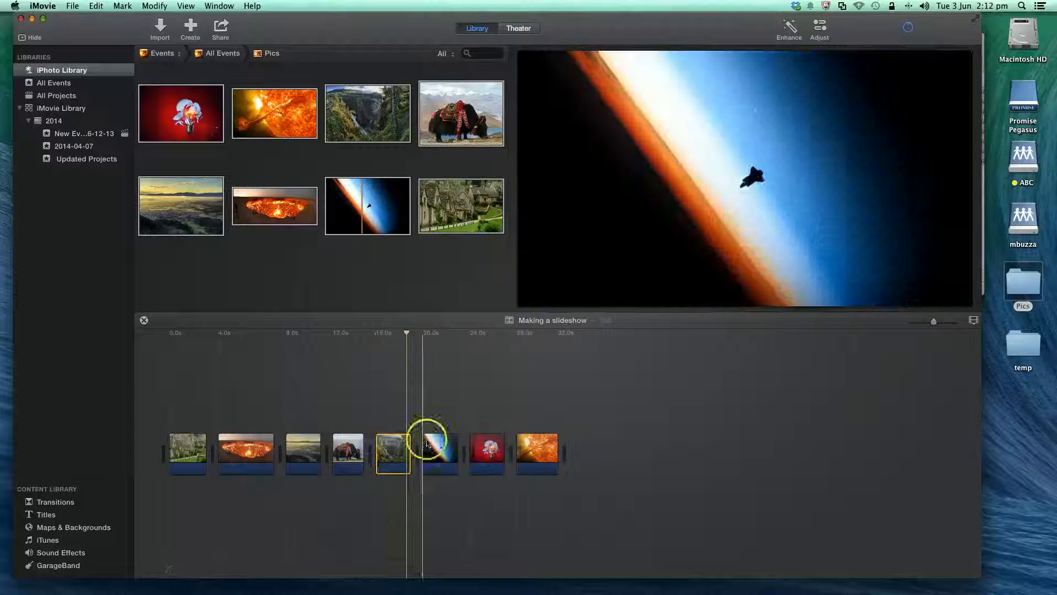
pyautogui.click(439, 407)
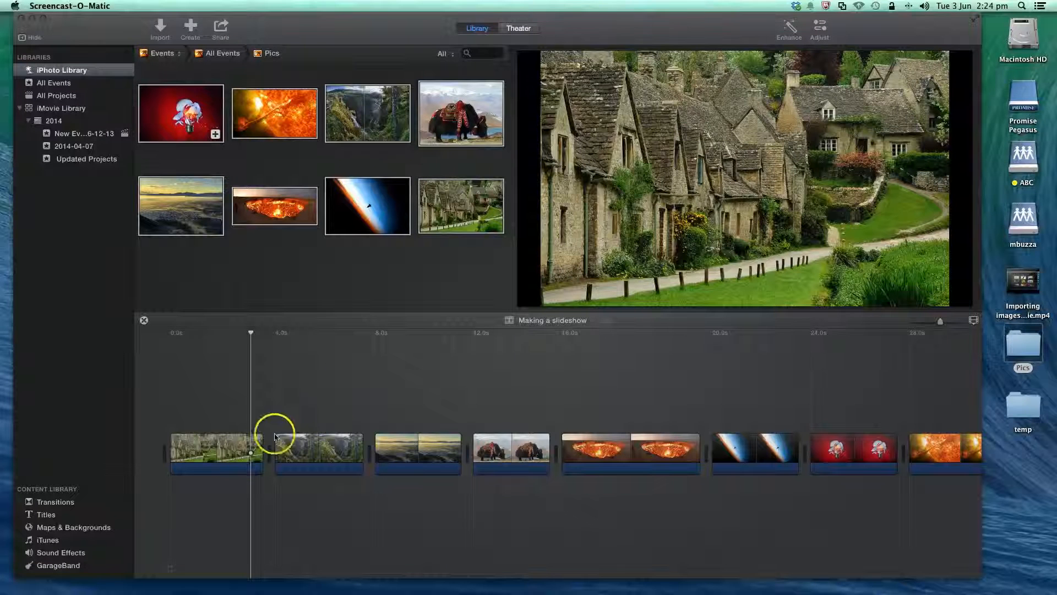
pyautogui.click(280, 378)
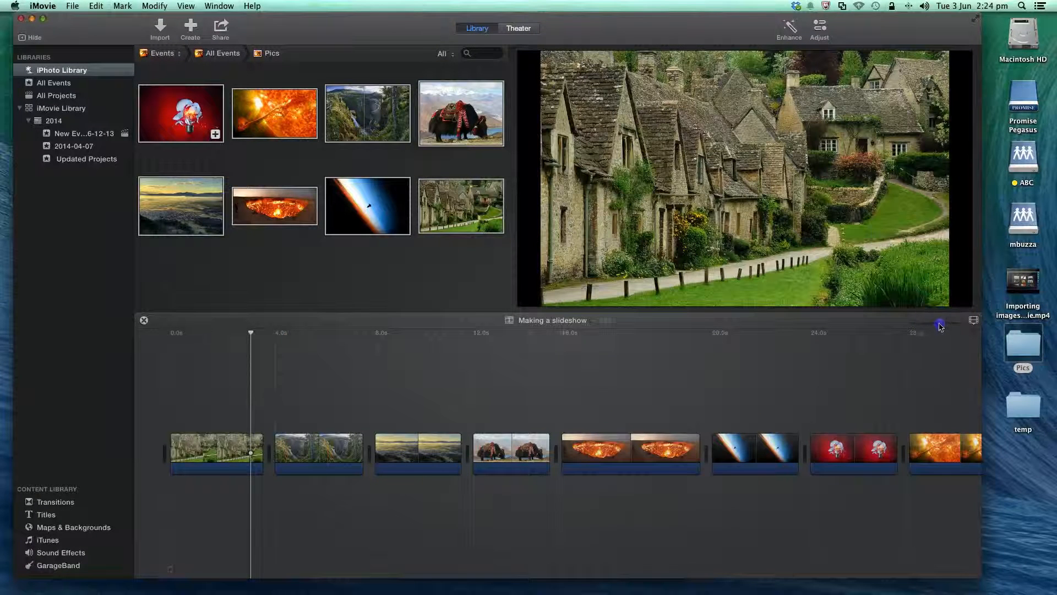
pyautogui.moveTo(939, 326); pyautogui.dragTo(933, 326)
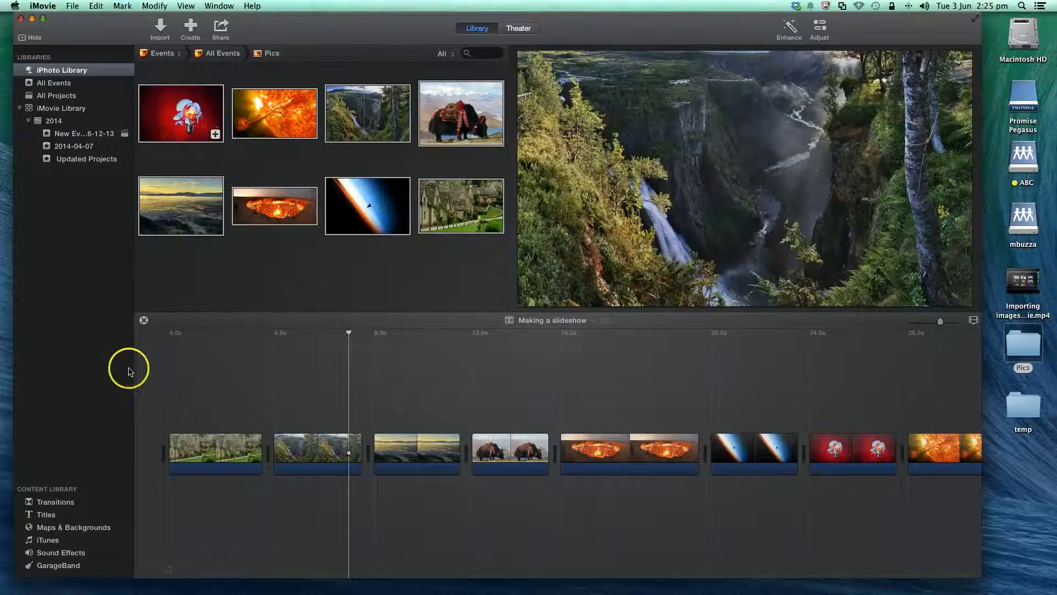
pyautogui.click(209, 394)
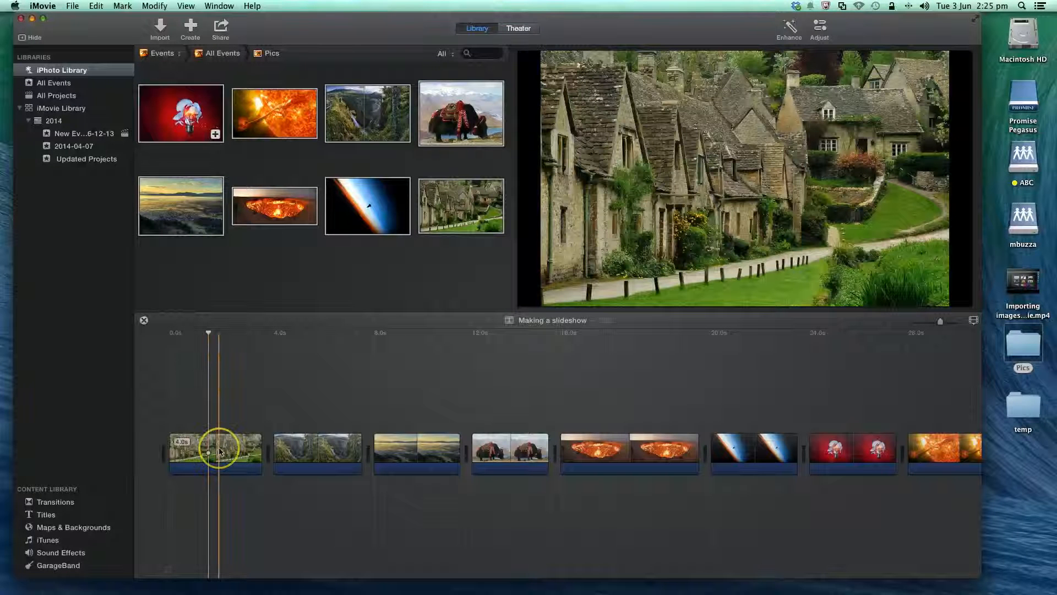
# - Open the adjustments of the first clip, the village street, and go through its color balance, color correction and cropping controls
pyautogui.click(219, 451)
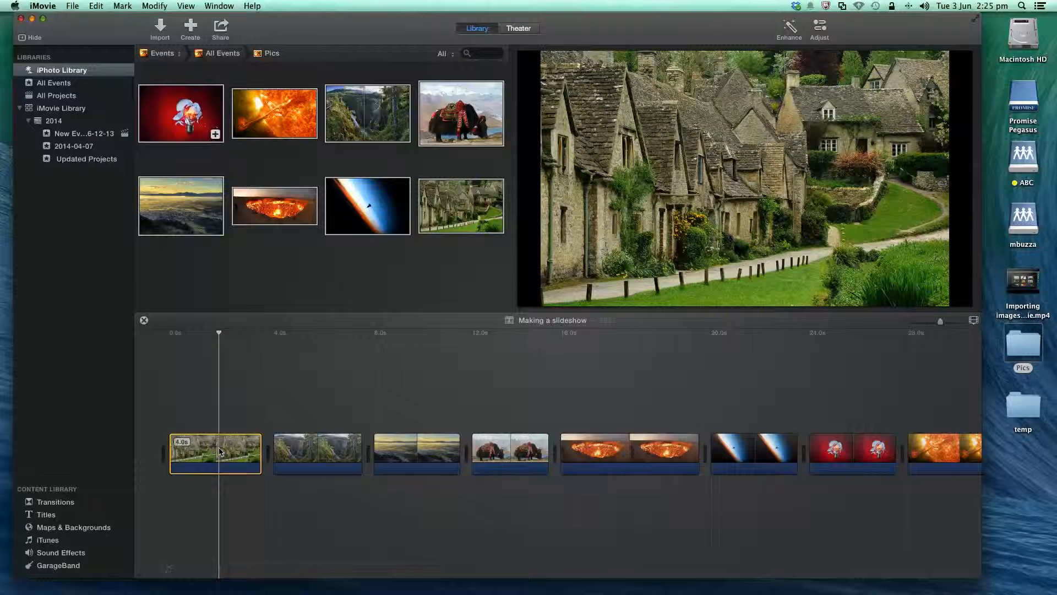
pyautogui.hscroll(1, 220, 451)
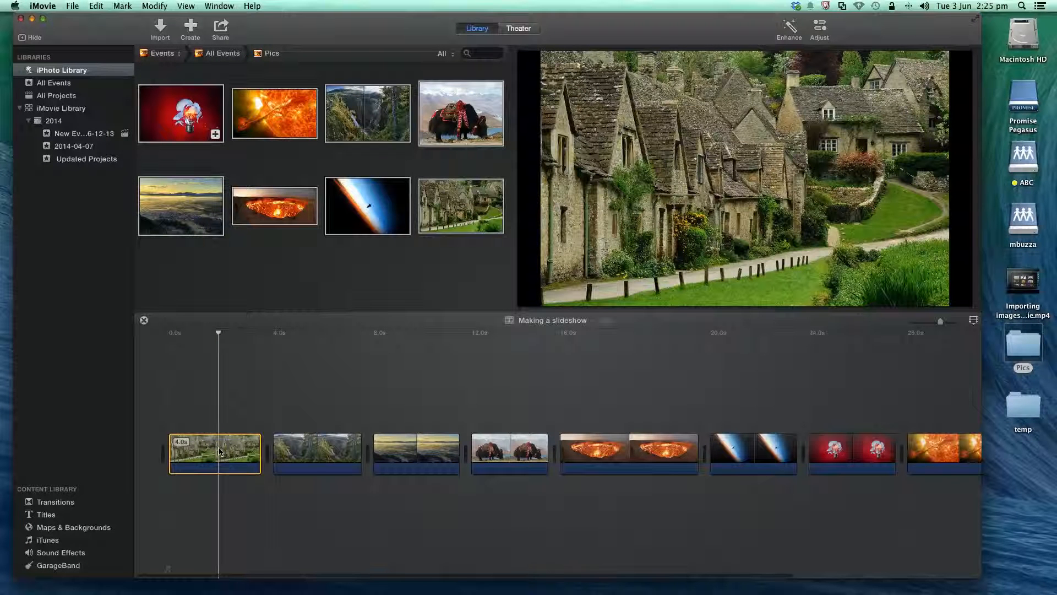
pyautogui.doubleClick(219, 451)
pyautogui.click(275, 394)
pyautogui.click(237, 450)
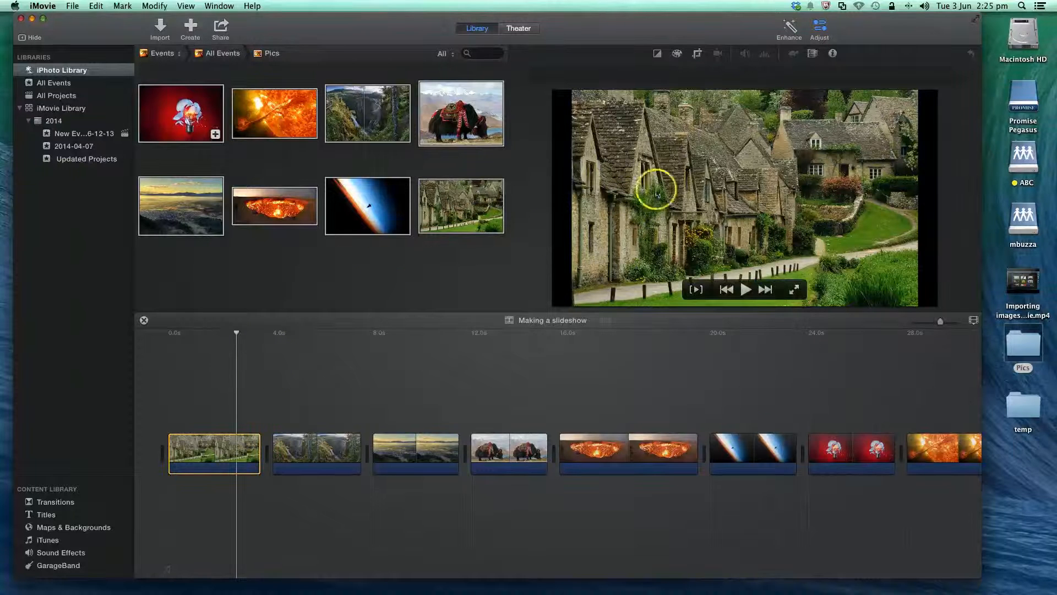
pyautogui.click(658, 55)
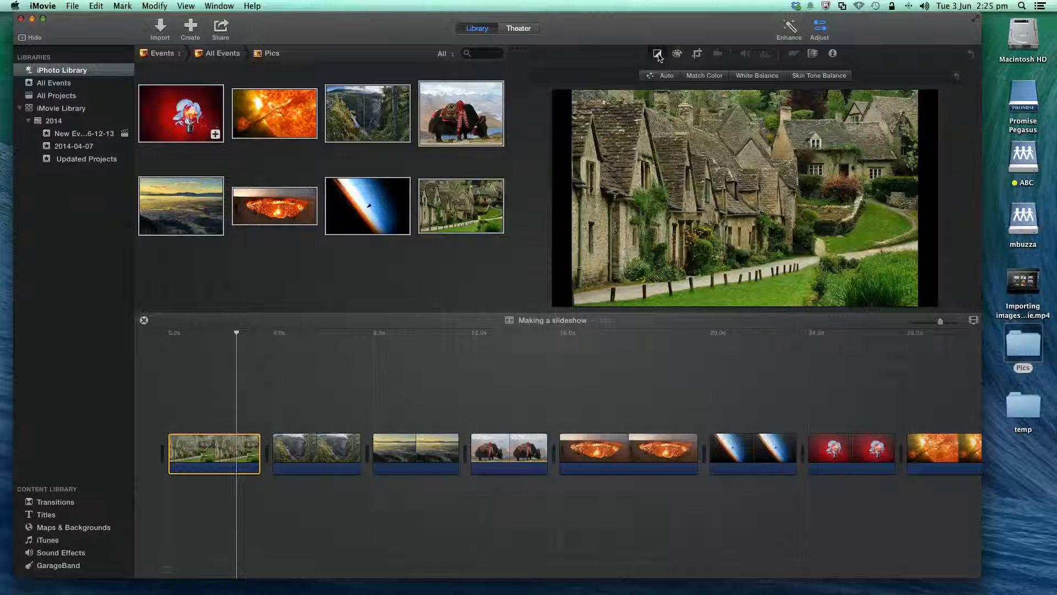
pyautogui.click(677, 54)
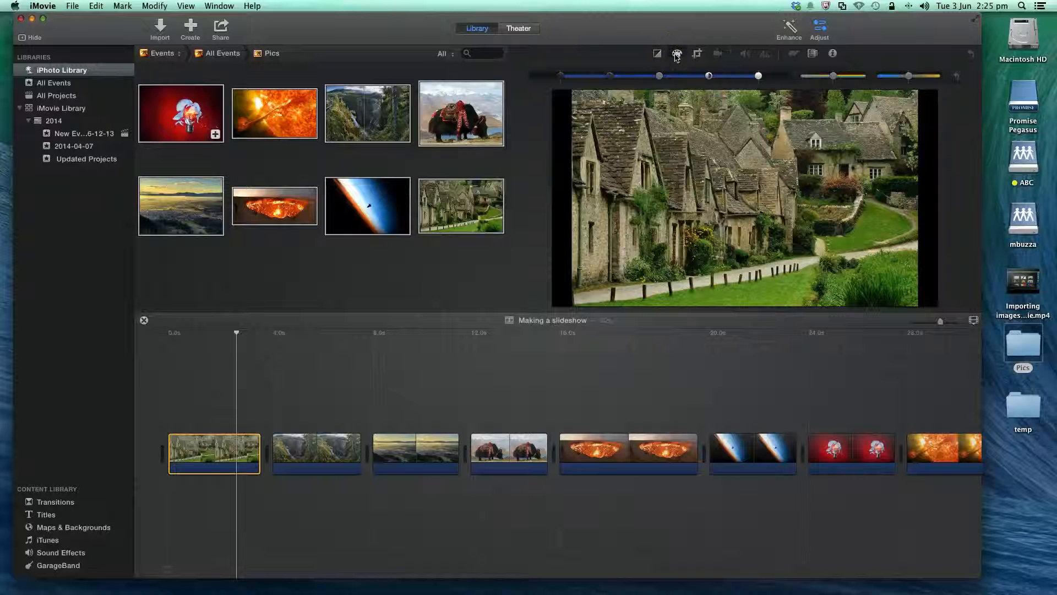
pyautogui.click(696, 54)
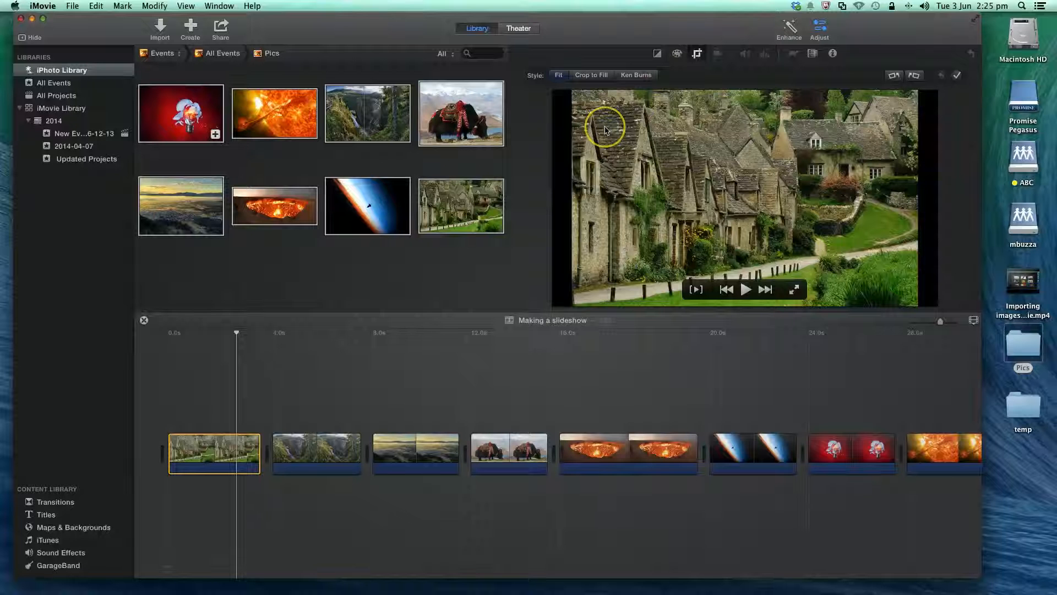
# - Try Crop to Fill on the village clip with a smaller, repositioned crop frame, and return the style to Fit
pyautogui.click(594, 80)
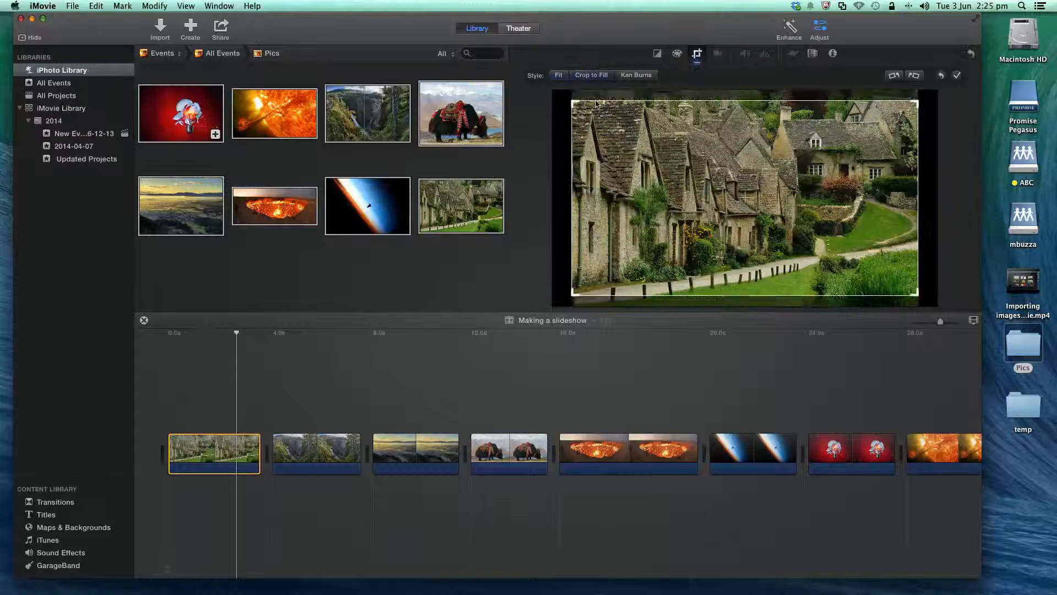
pyautogui.moveTo(572, 103); pyautogui.dragTo(617, 129)
pyautogui.moveTo(655, 190); pyautogui.dragTo(611, 155)
pyautogui.click(562, 79)
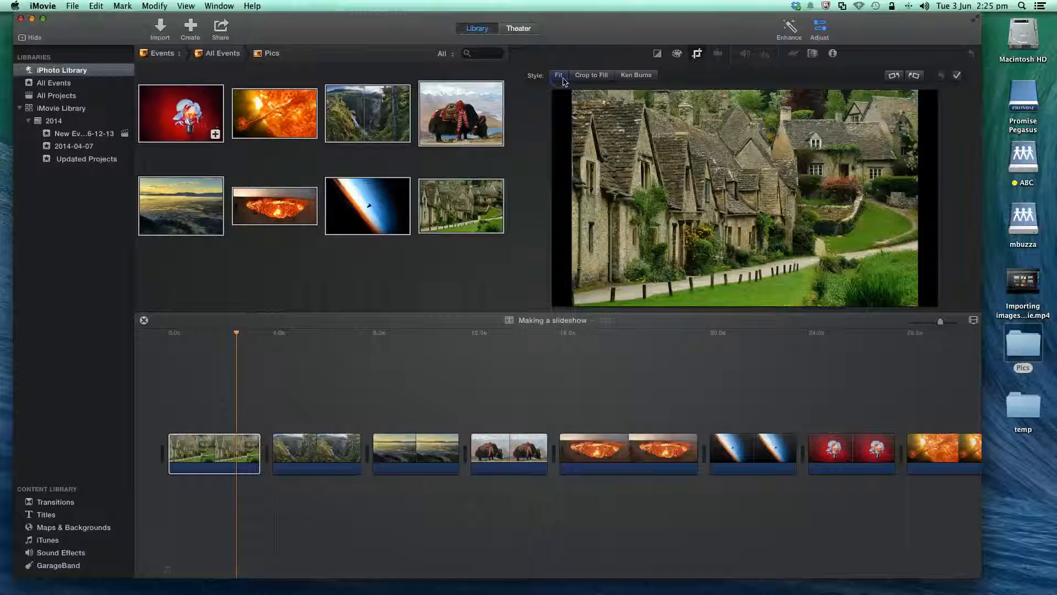
# - Apply a Ken Burns effect to the village clip, starting close on the flowering bushes by the cottages and ending on the full image width
pyautogui.click(632, 80)
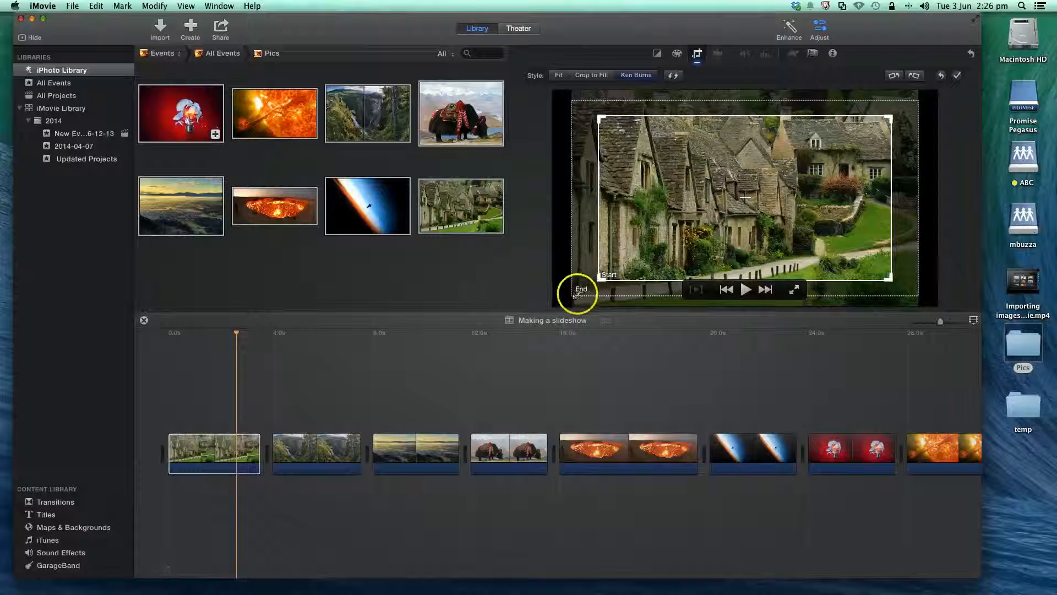
pyautogui.moveTo(601, 275); pyautogui.dragTo(692, 219)
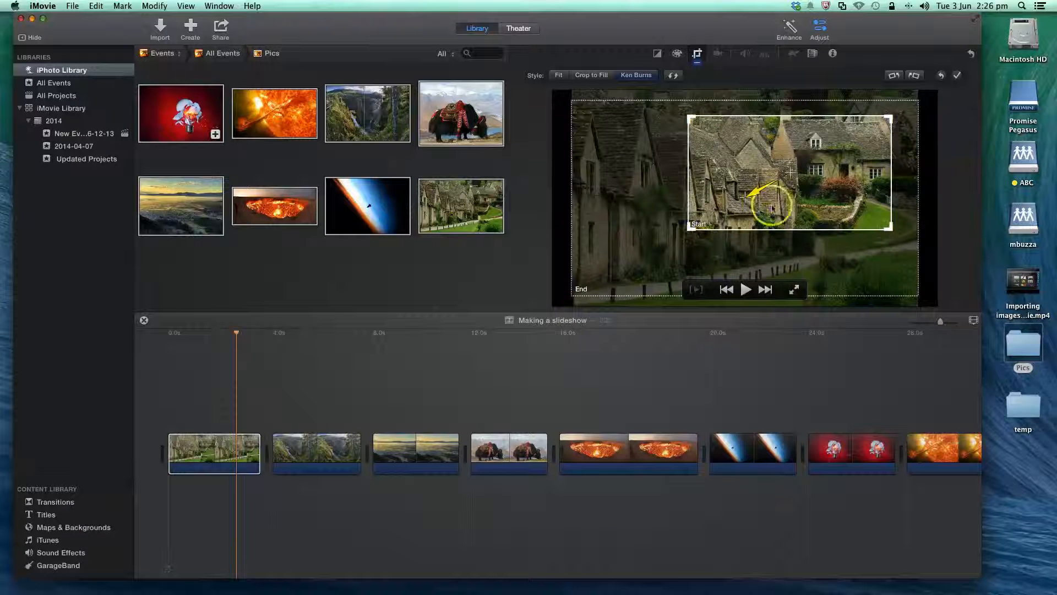
pyautogui.moveTo(771, 208); pyautogui.dragTo(728, 232)
pyautogui.moveTo(644, 246); pyautogui.dragTo(688, 264)
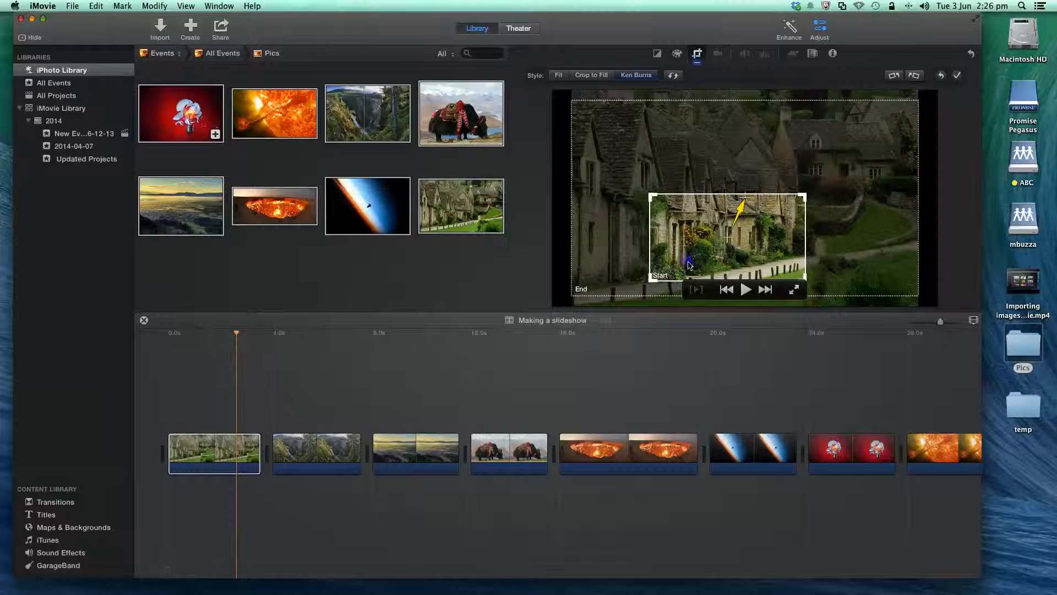
pyautogui.click(861, 188)
pyautogui.moveTo(916, 102)
pyautogui.mouseDown()
pyautogui.moveTo(936, 88)
pyautogui.moveTo(920, 99)
pyautogui.mouseUp()
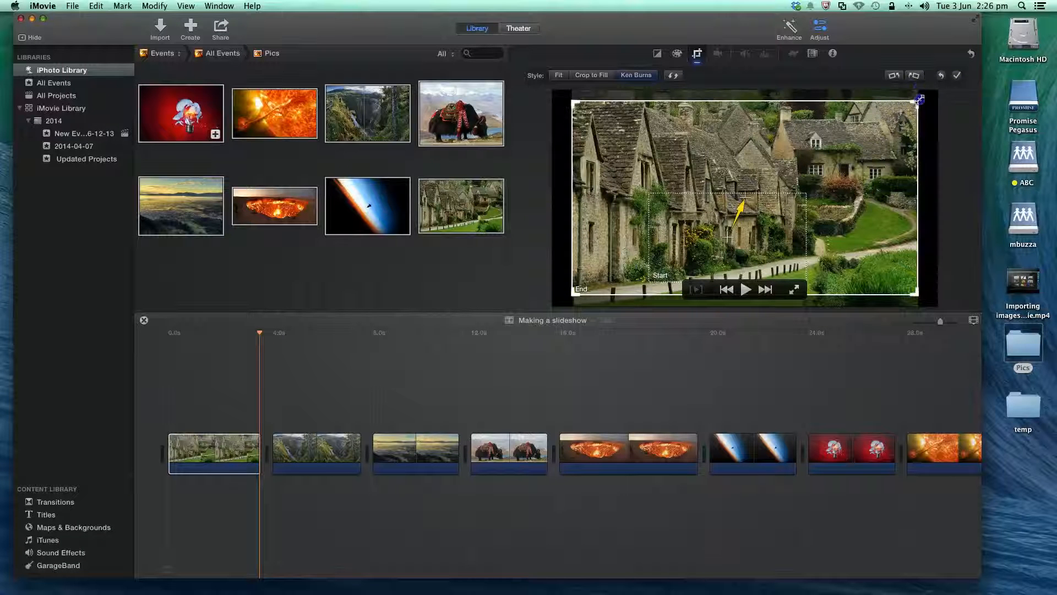
pyautogui.click(957, 75)
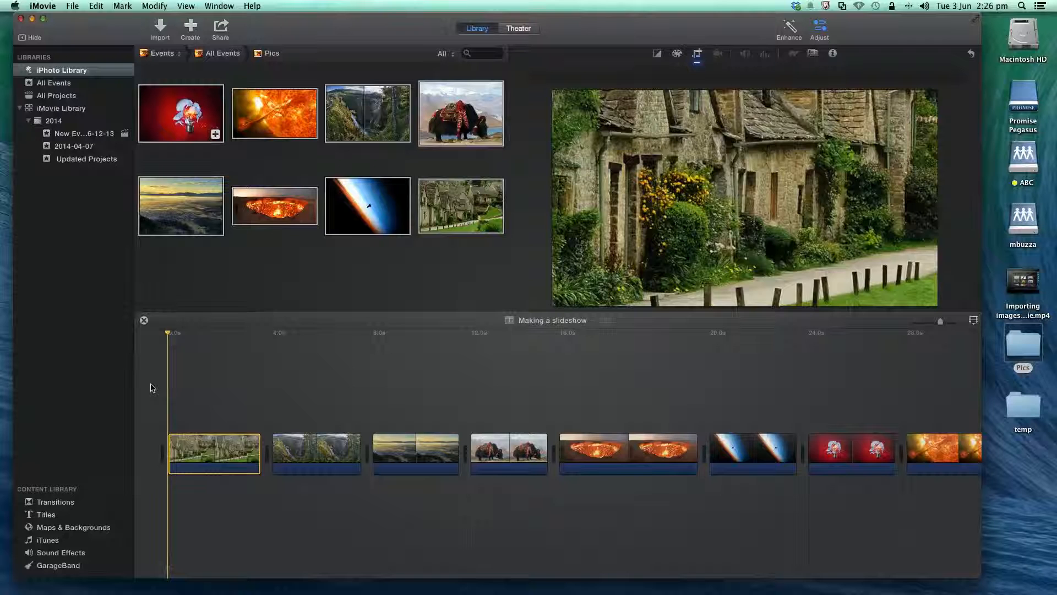
# - Play the village clip from its beginning to preview the Ken Burns movement, and select the clip again
pyautogui.press('space')
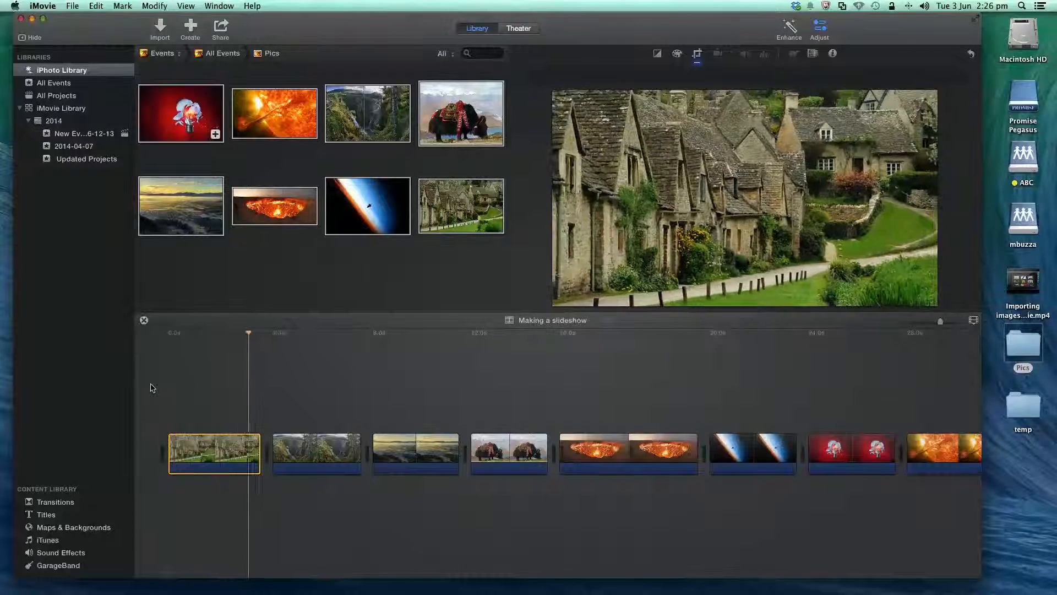
pyautogui.press('space')
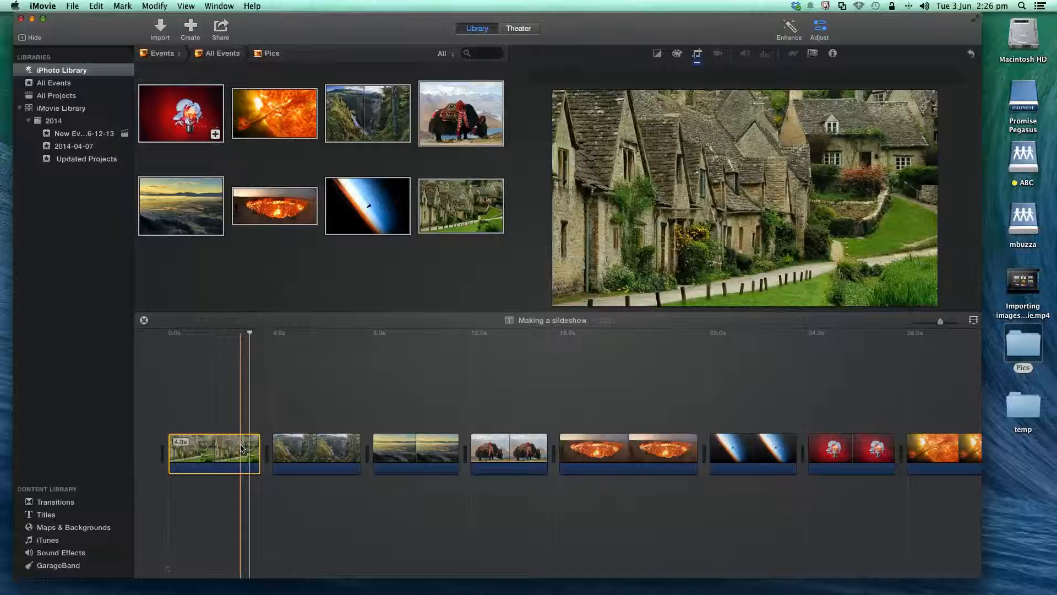
pyautogui.click(243, 448)
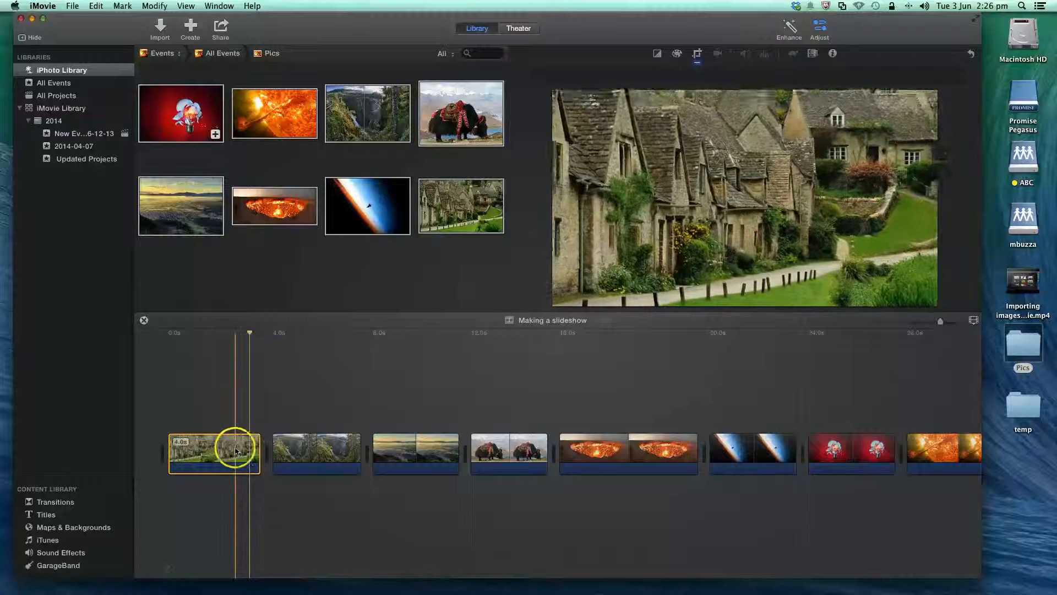
# - Remove the Ken Burns movement from the village clip by setting its cropping style to Fit
pyautogui.click(392, 298)
pyautogui.click(248, 435)
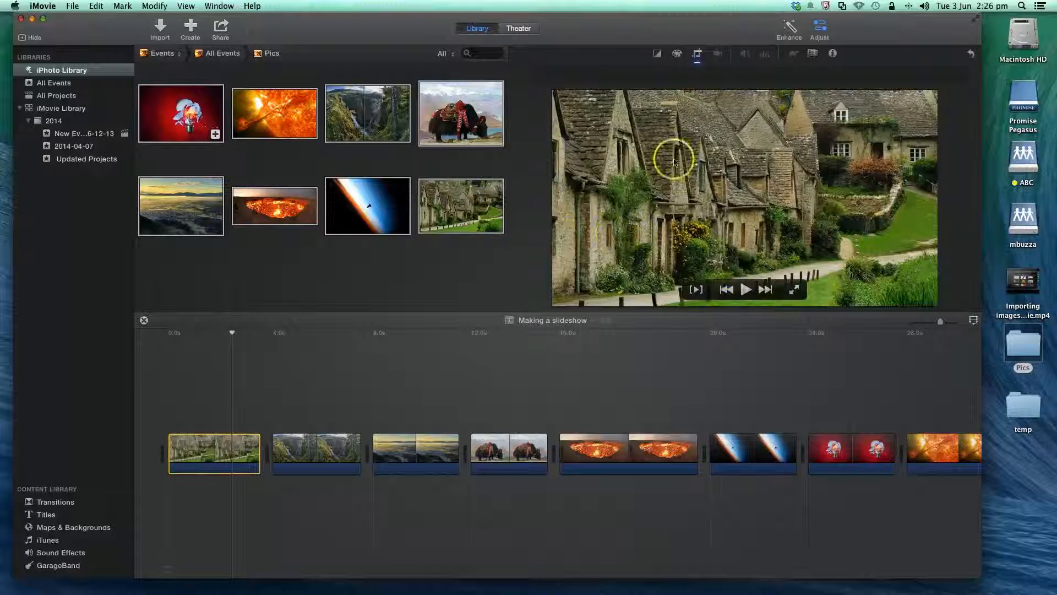
pyautogui.click(697, 54)
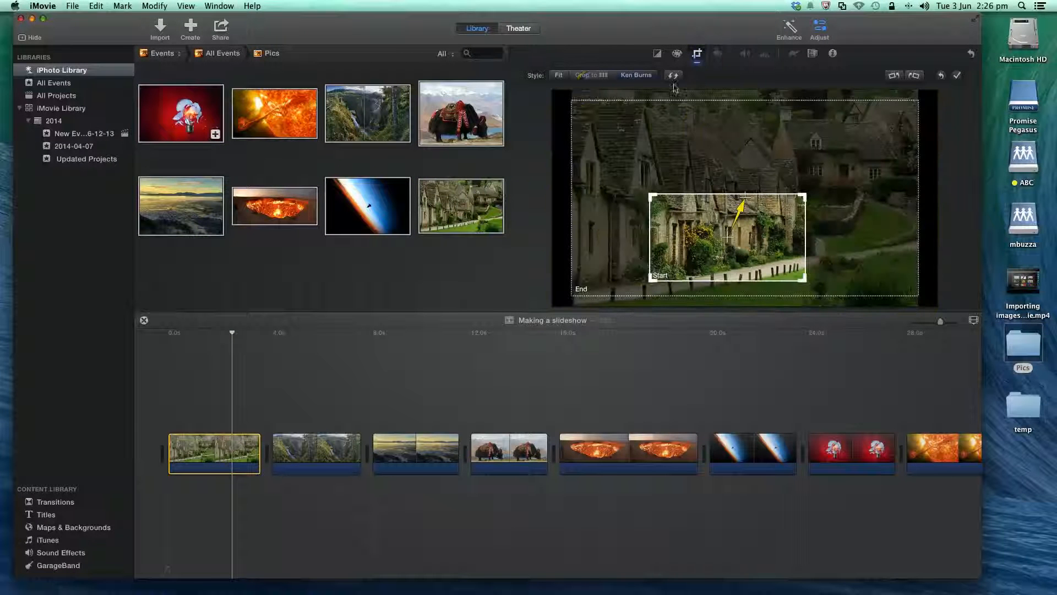
pyautogui.click(557, 76)
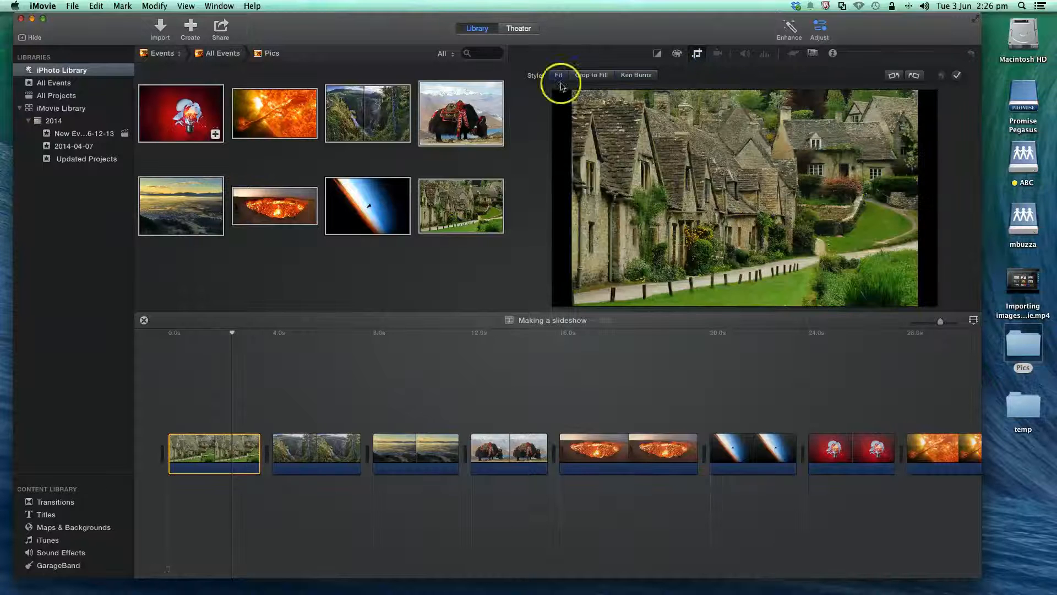
# - Select the second clip, the waterfall, in the timeline and open its cropping controls
pyautogui.click(296, 454)
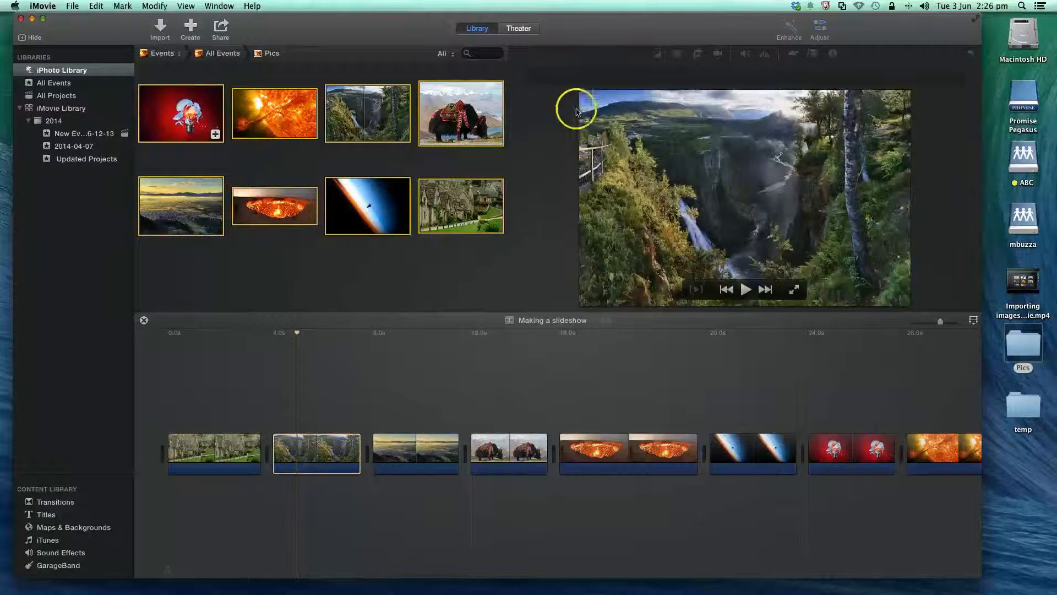
pyautogui.click(289, 441)
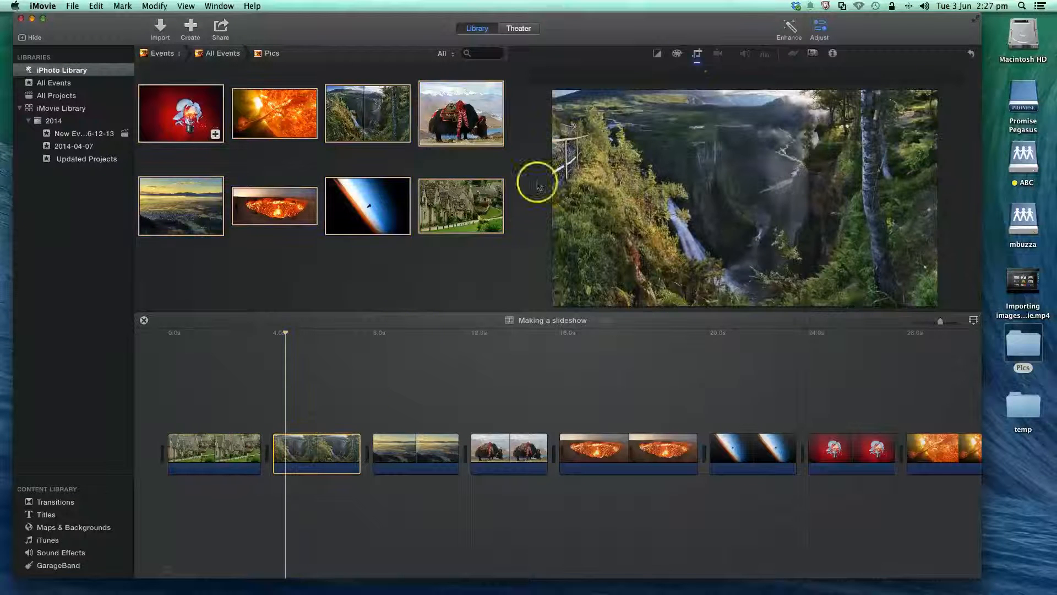
pyautogui.click(697, 54)
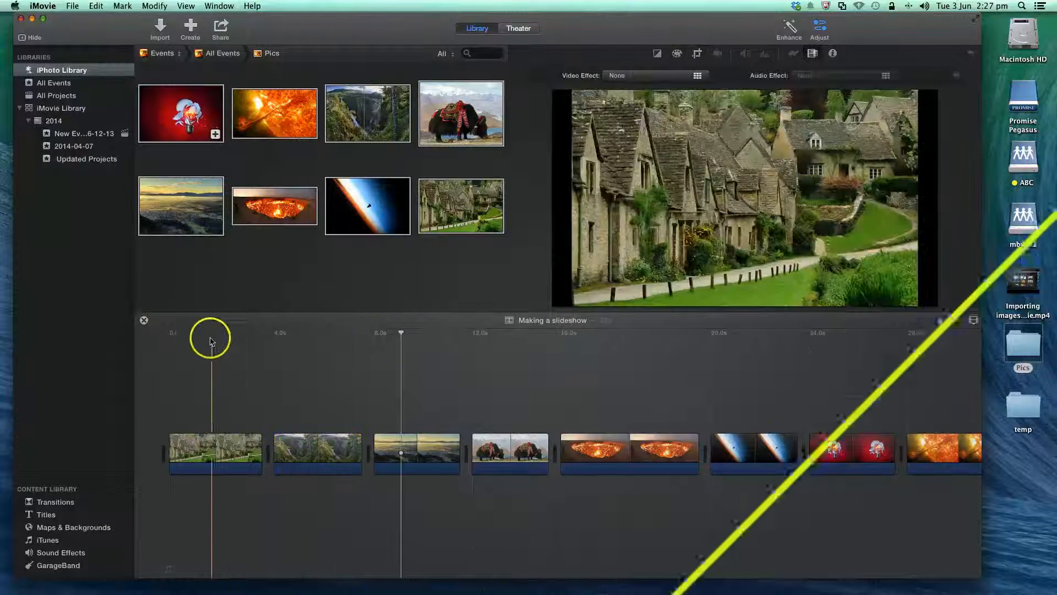
# - Trim the end of the village clip to a duration of 2.1 s, trying a slightly longer duration first
pyautogui.click(210, 333)
pyautogui.click(229, 461)
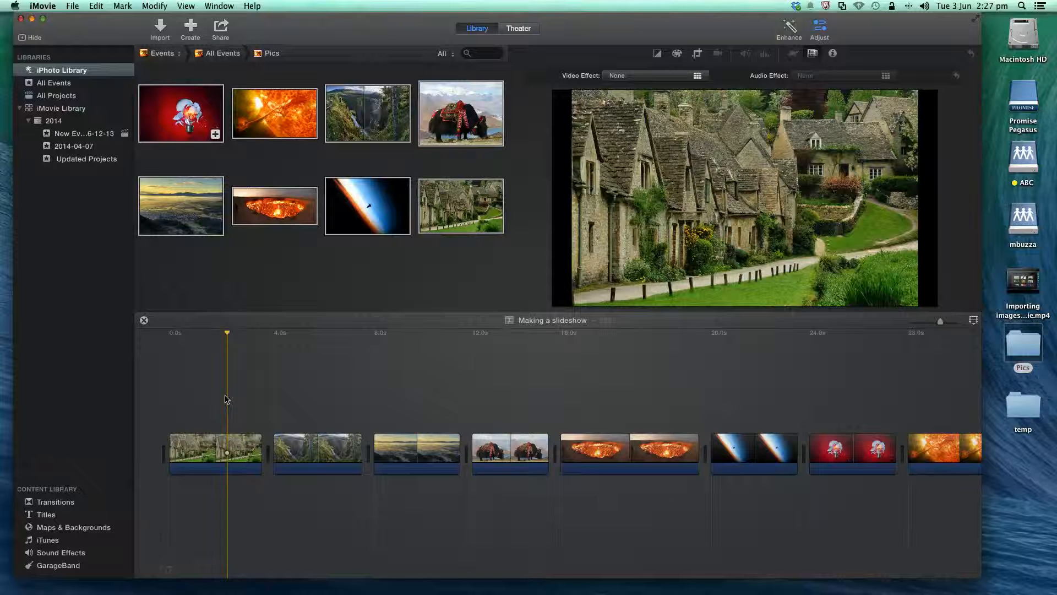
pyautogui.click(199, 461)
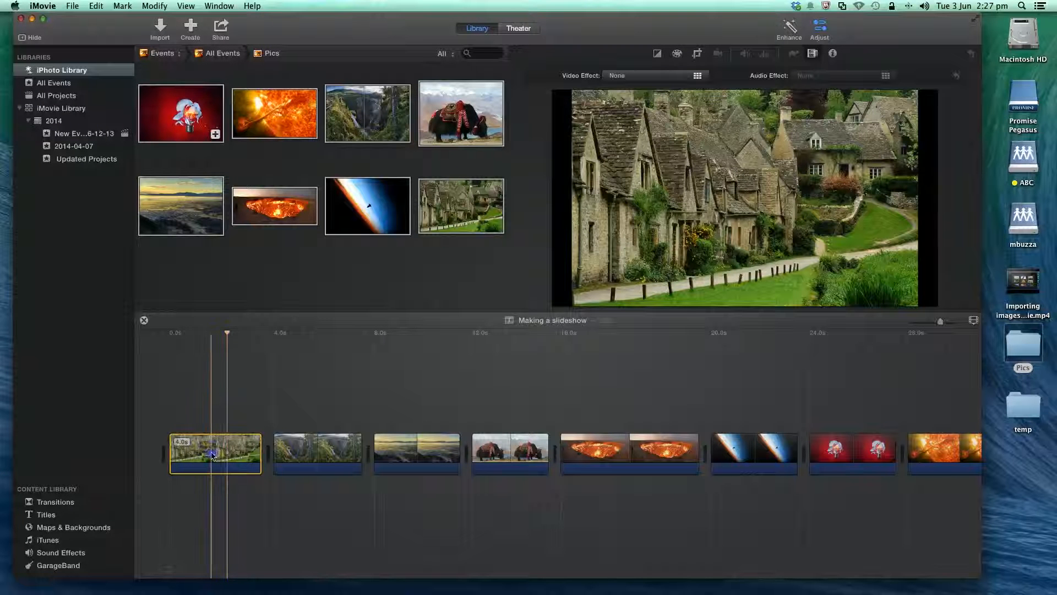
pyautogui.moveTo(253, 447); pyautogui.dragTo(258, 449)
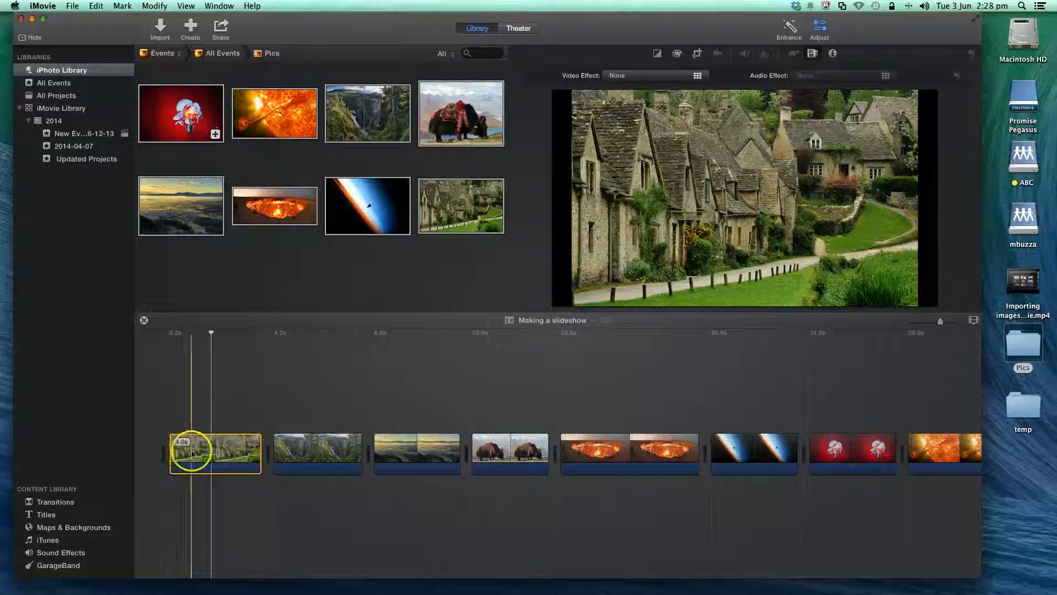
pyautogui.click(259, 451)
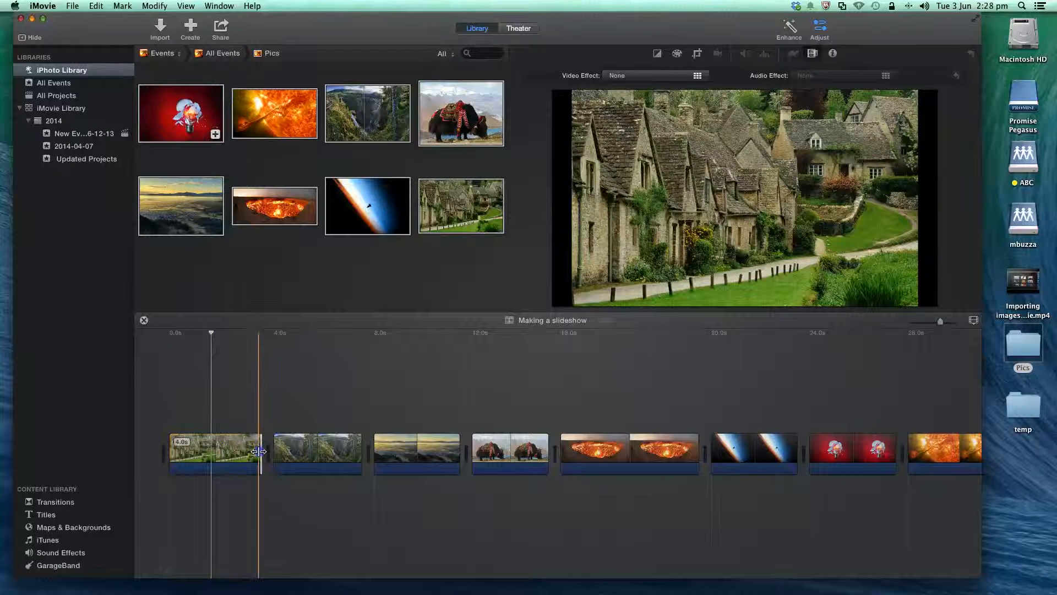
pyautogui.moveTo(259, 452)
pyautogui.mouseDown()
pyautogui.moveTo(236, 451)
pyautogui.moveTo(264, 452)
pyautogui.mouseUp()
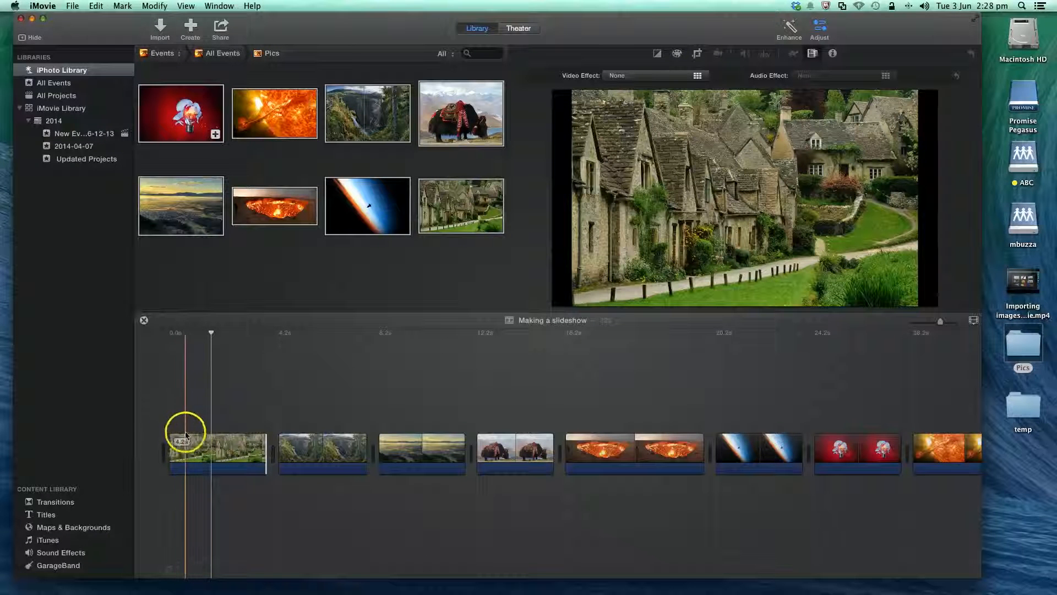
pyautogui.moveTo(256, 452); pyautogui.dragTo(215, 452)
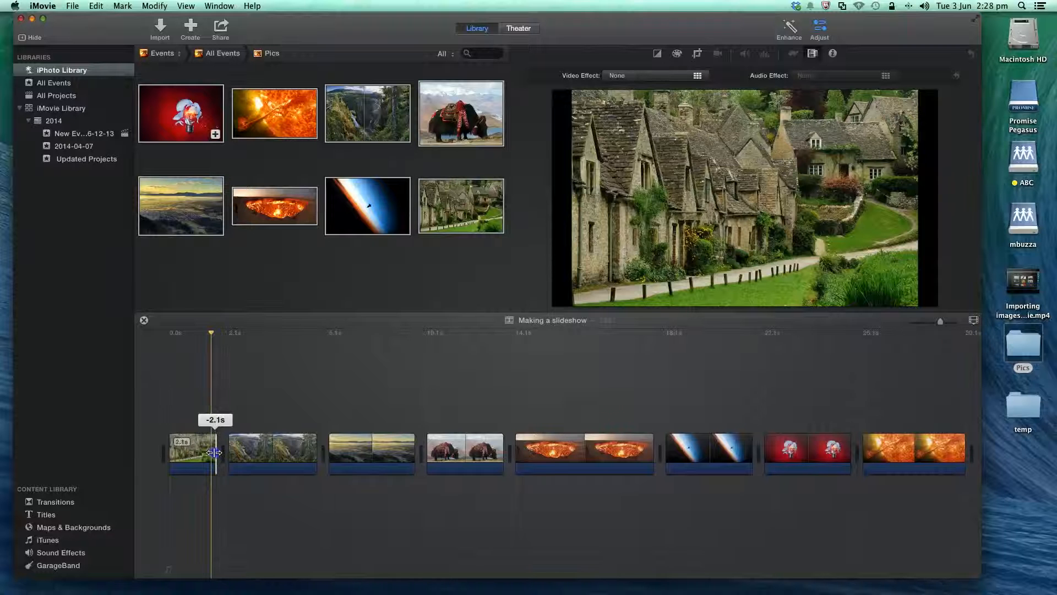
# - Lengthen the waterfall clip slightly and shorten the misty valley and yak clips by trimming their ends
pyautogui.moveTo(317, 449)
pyautogui.mouseDown()
pyautogui.moveTo(306, 448)
pyautogui.moveTo(326, 449)
pyautogui.mouseUp()
pyautogui.click(362, 450)
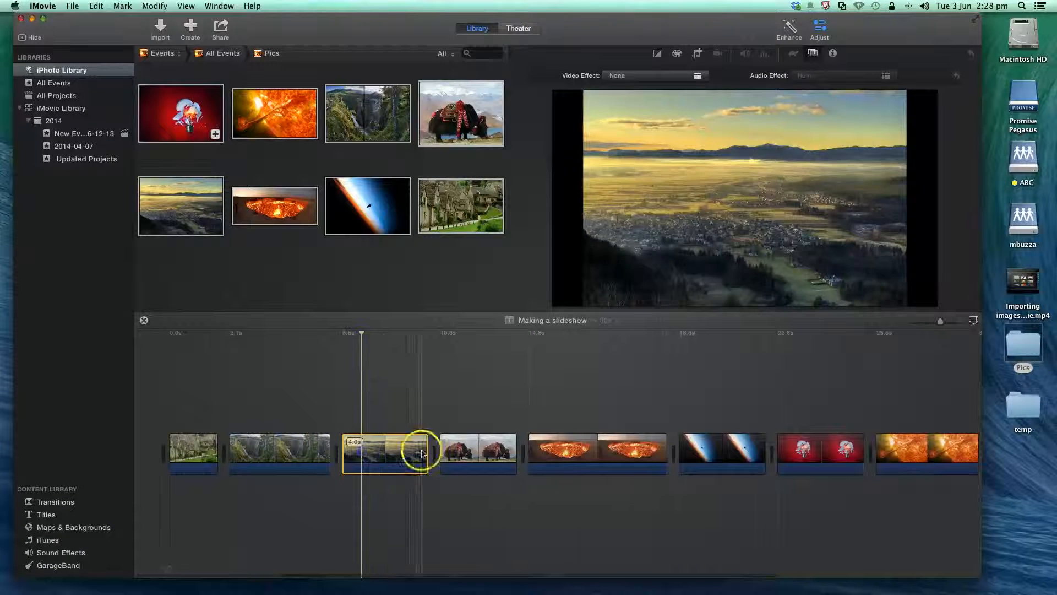
pyautogui.moveTo(427, 451); pyautogui.dragTo(404, 449)
pyautogui.click(429, 448)
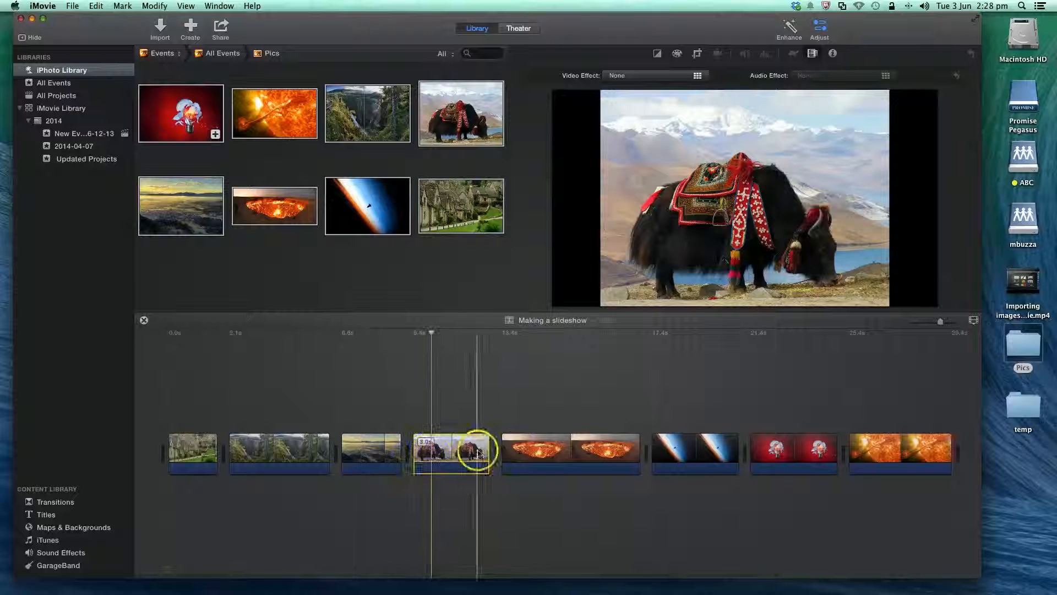
pyautogui.moveTo(488, 449); pyautogui.dragTo(464, 449)
pyautogui.moveTo(329, 451)
pyautogui.mouseDown()
pyautogui.moveTo(301, 452)
pyautogui.moveTo(324, 453)
pyautogui.mouseUp()
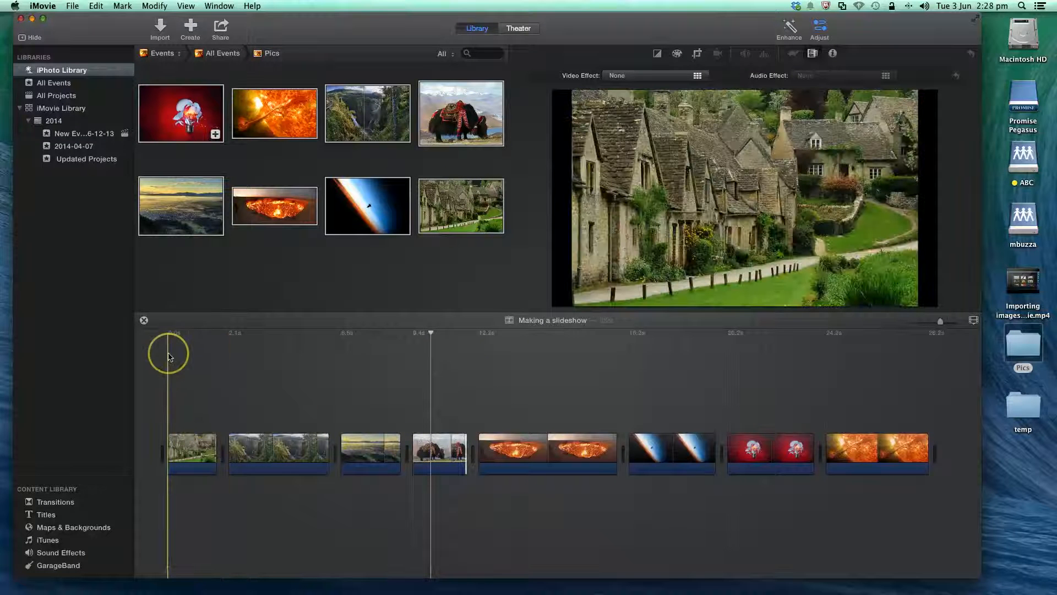
# - Play the slideshow from its beginning to preview the changed clip durations
pyautogui.click(168, 357)
pyautogui.press('space')
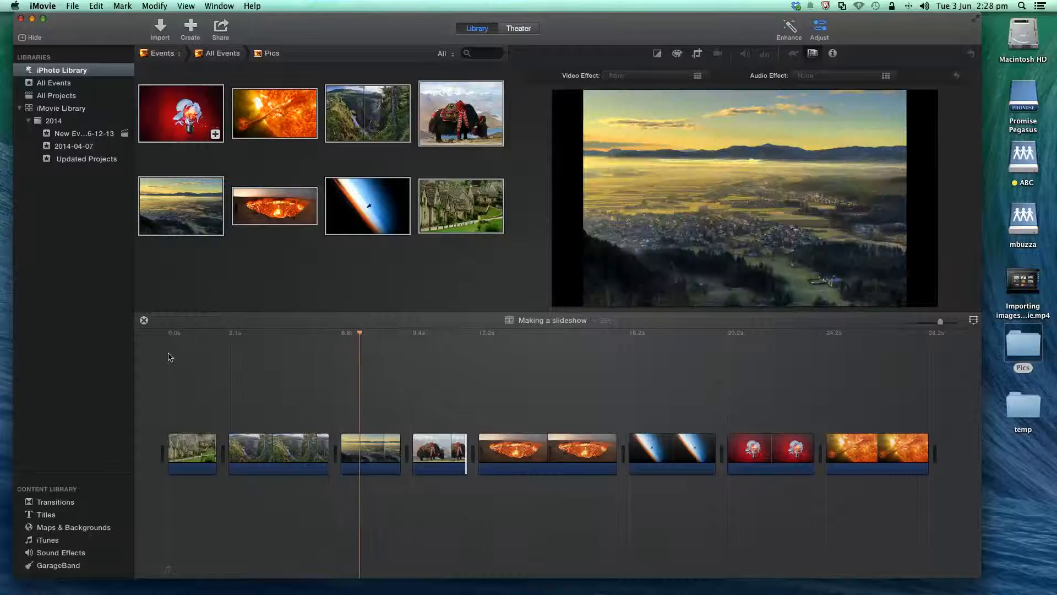
pyautogui.click(191, 363)
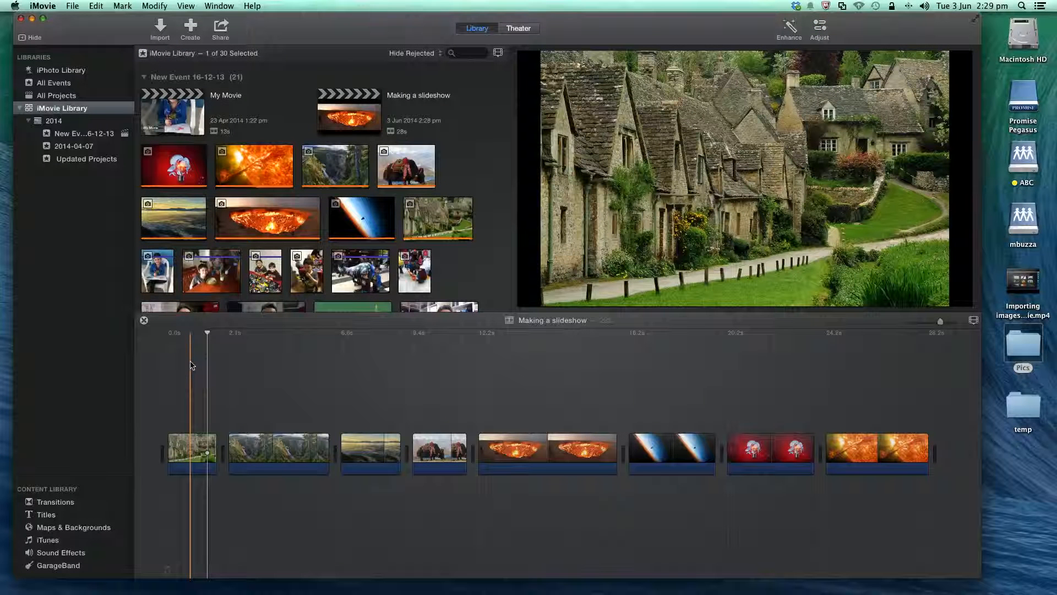
# - Add Cross Blur transitions between all neighbouring clips in the timeline
pyautogui.click(57, 502)
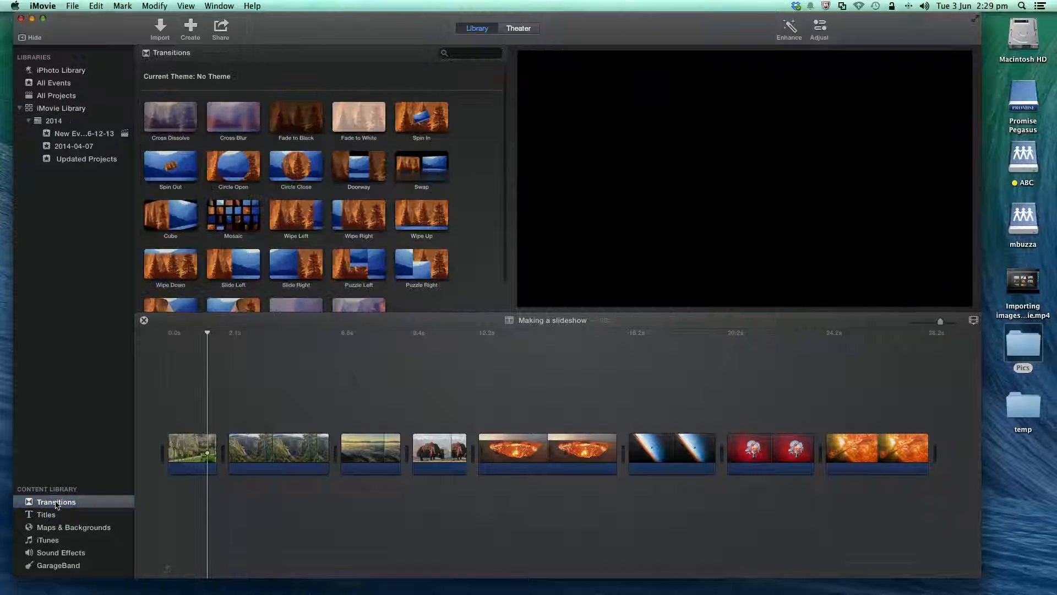
pyautogui.click(245, 128)
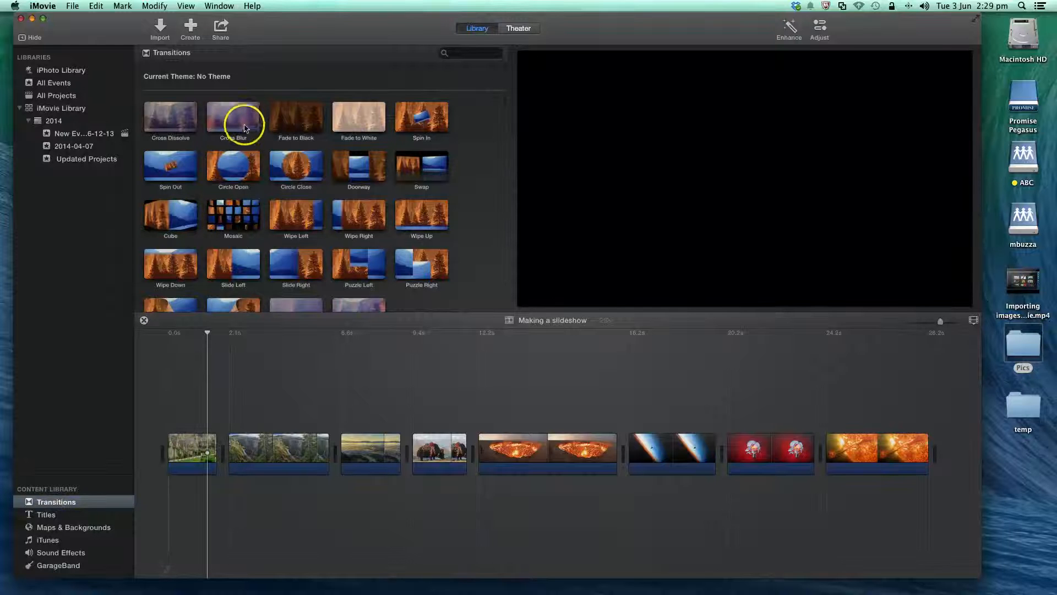
pyautogui.moveTo(246, 128); pyautogui.dragTo(213, 461)
pyautogui.moveTo(224, 108); pyautogui.dragTo(308, 460)
pyautogui.moveTo(233, 116); pyautogui.dragTo(408, 454)
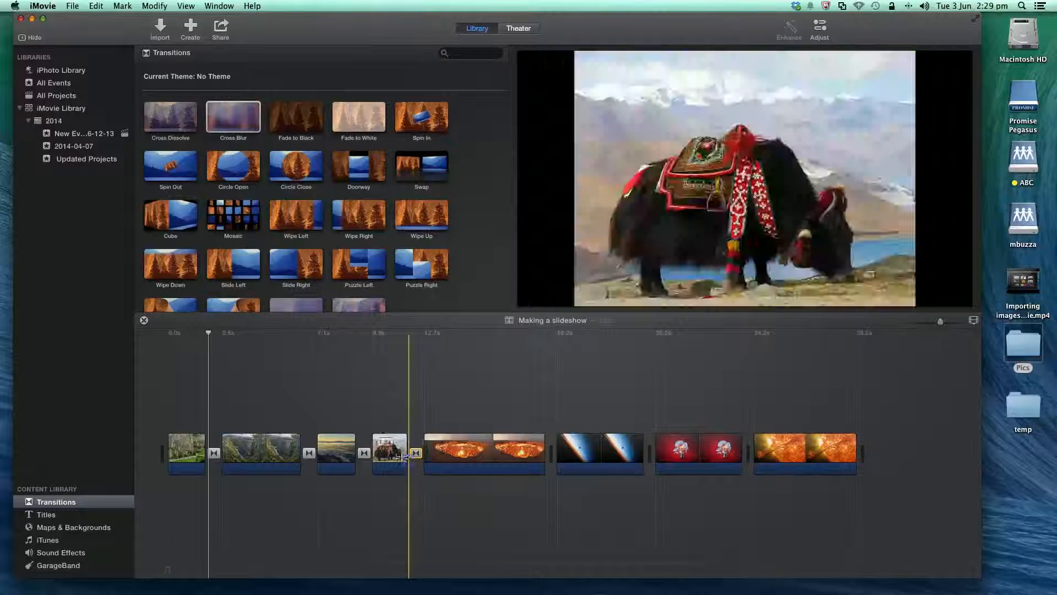
pyautogui.moveTo(233, 117); pyautogui.dragTo(530, 453)
pyautogui.moveTo(233, 117); pyautogui.dragTo(615, 451)
pyautogui.moveTo(234, 124); pyautogui.dragTo(699, 453)
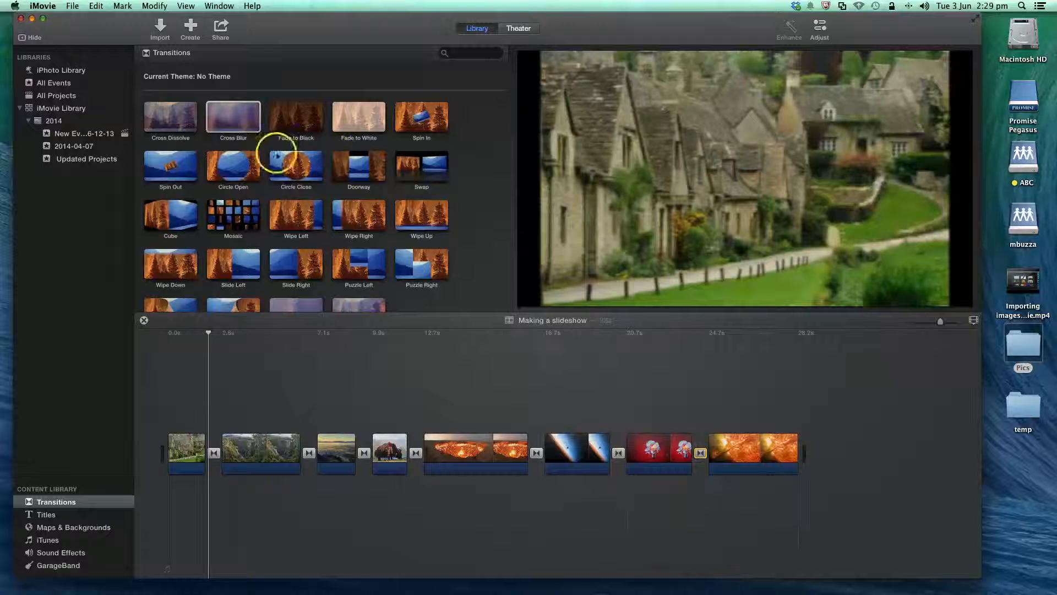
# - Set the duration of all Cross Blur transitions to 0.8 s and play the slideshow from the village clip to preview them
pyautogui.moveTo(227, 122); pyautogui.dragTo(216, 456)
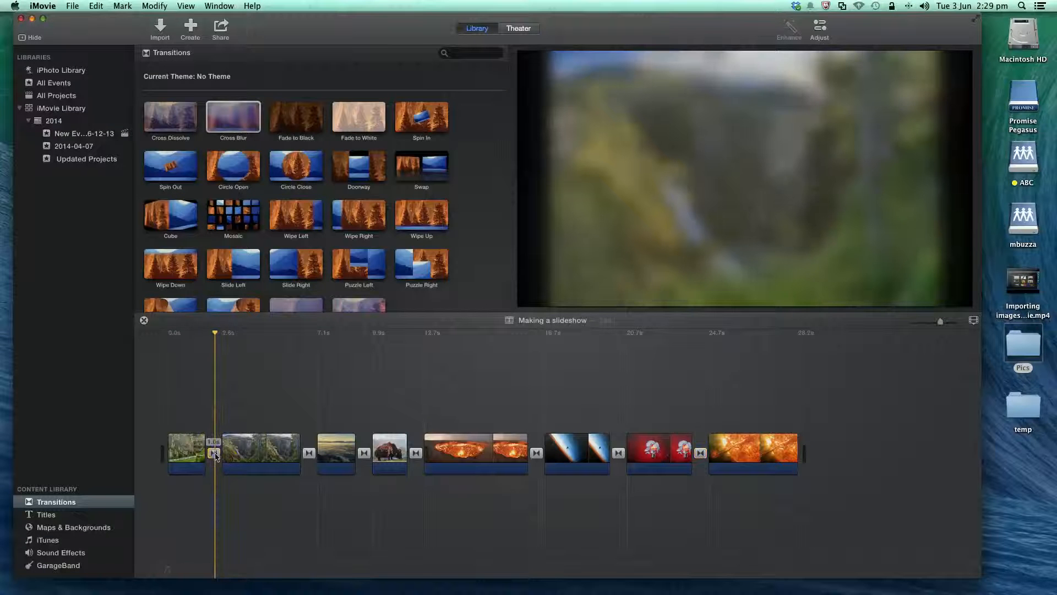
pyautogui.doubleClick(213, 453)
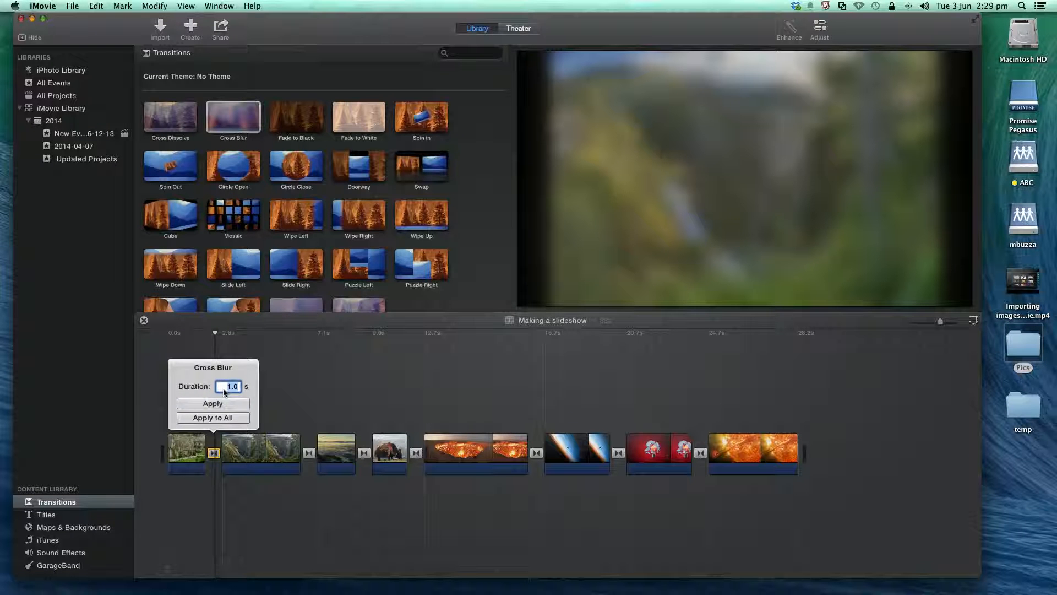
pyautogui.write('0.')
pyautogui.click(243, 387)
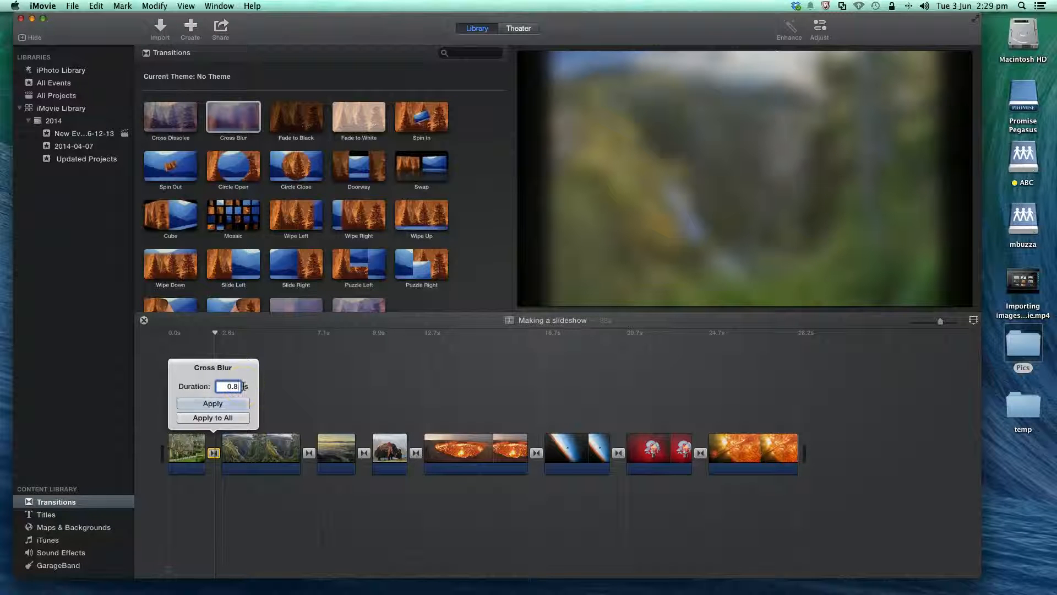
pyautogui.click(213, 417)
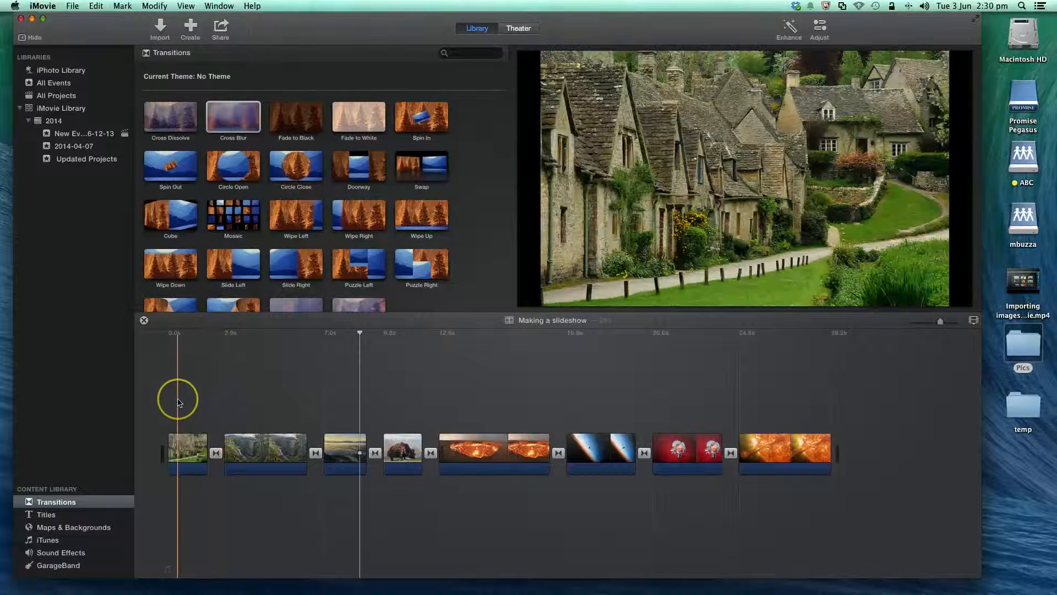
pyautogui.press('space')
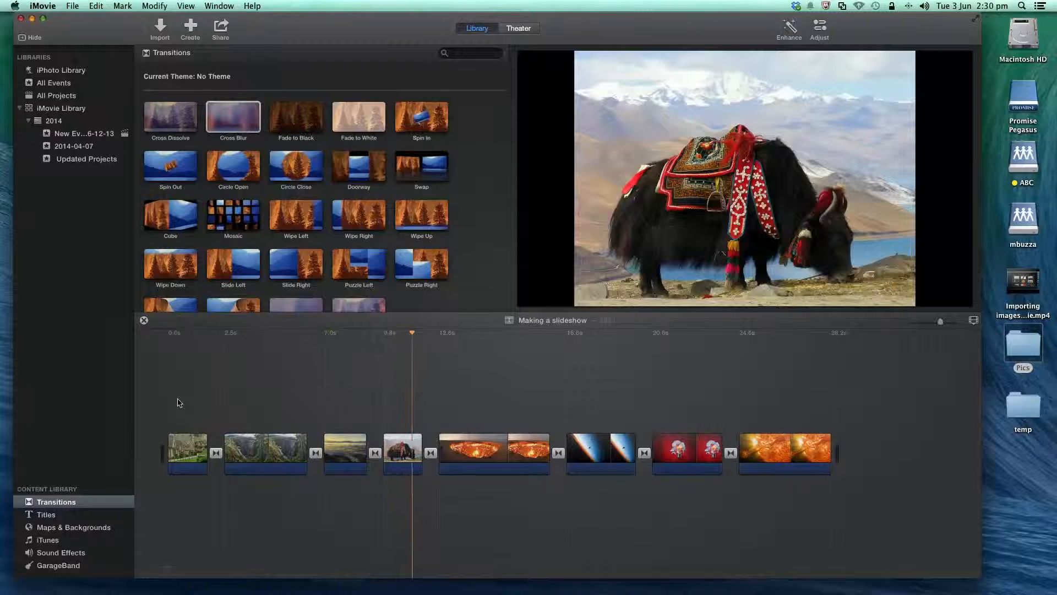
pyautogui.click(186, 393)
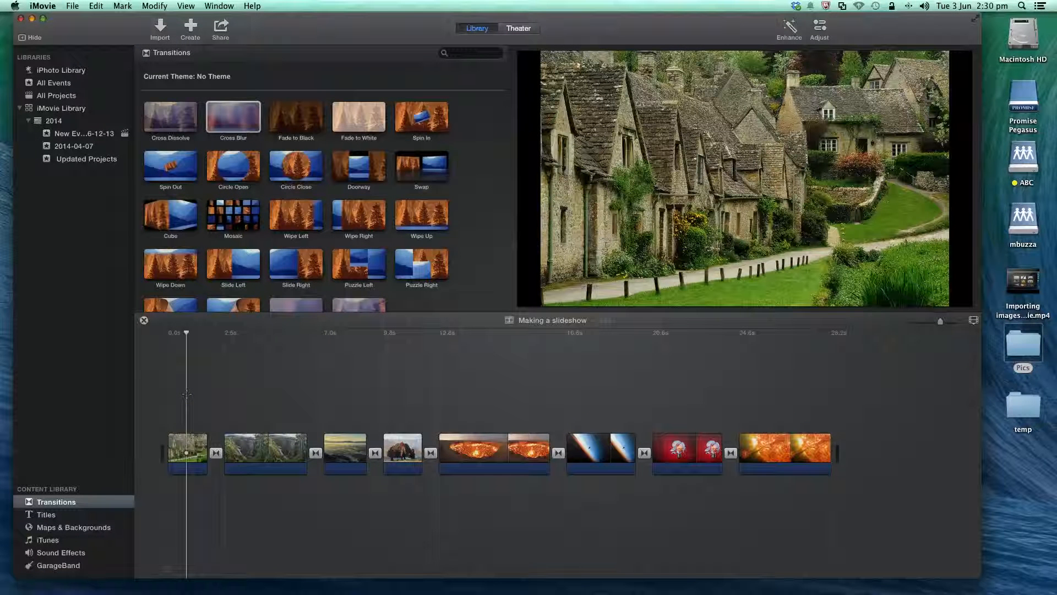
# - Export the slideshow as a file at SD 480P (854 x 480), saved as Making a slideshow.mp4 on the Desktop
pyautogui.click(221, 29)
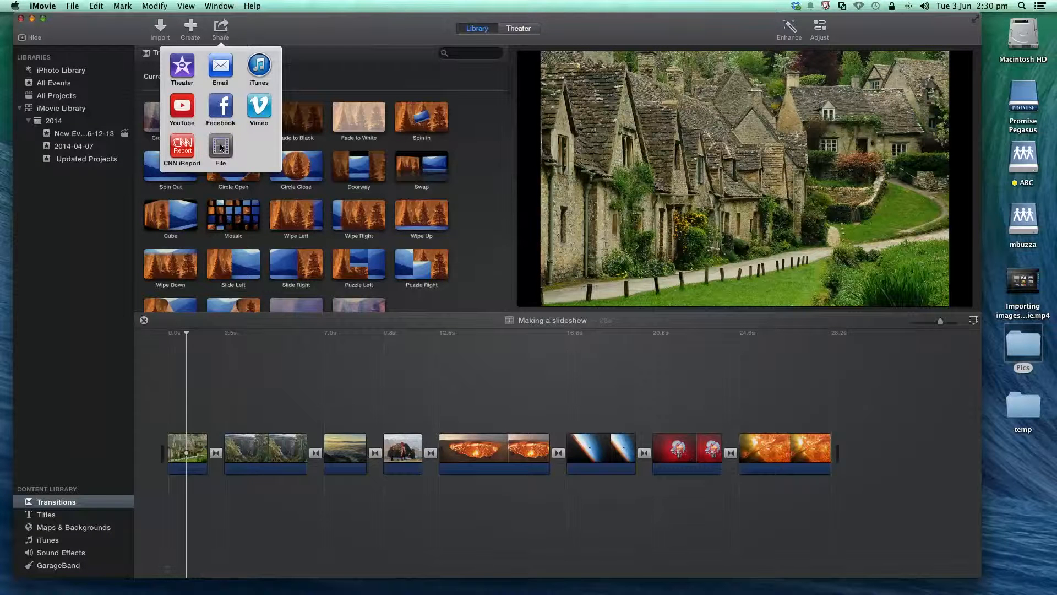
pyautogui.click(221, 146)
pyautogui.click(650, 196)
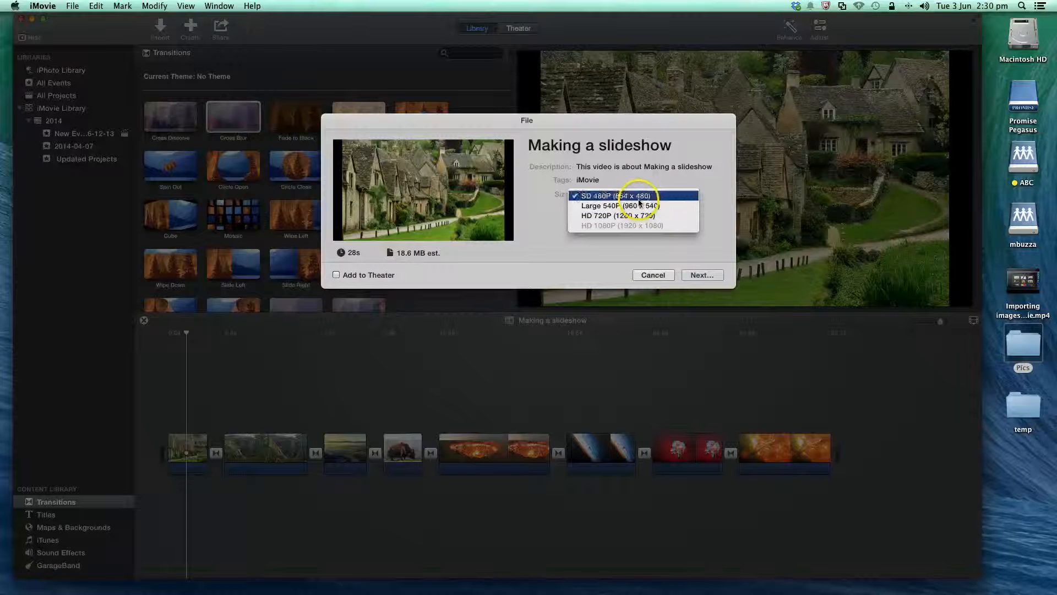
pyautogui.click(638, 197)
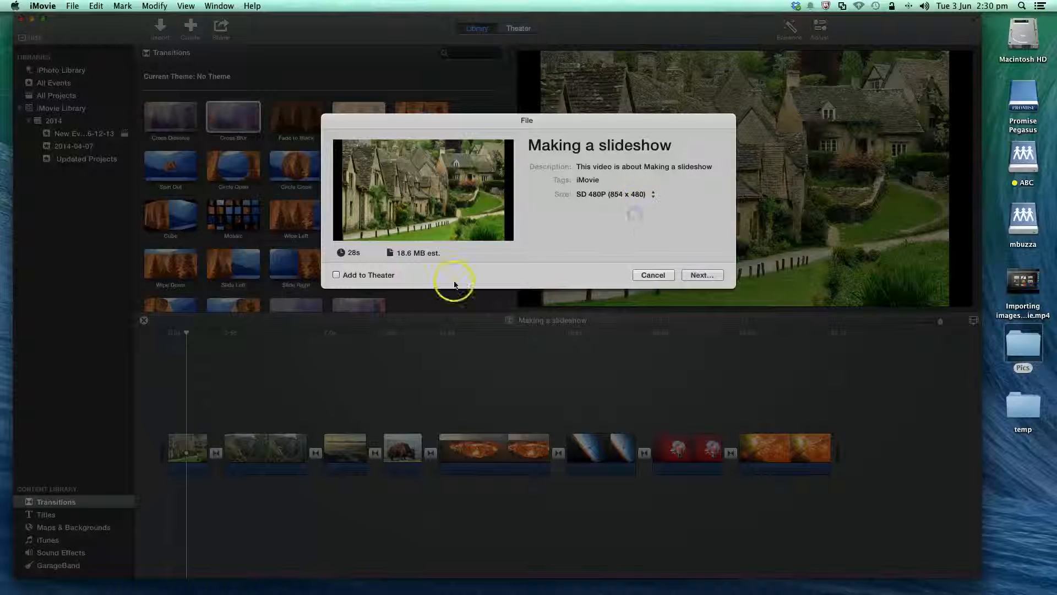
pyautogui.click(702, 276)
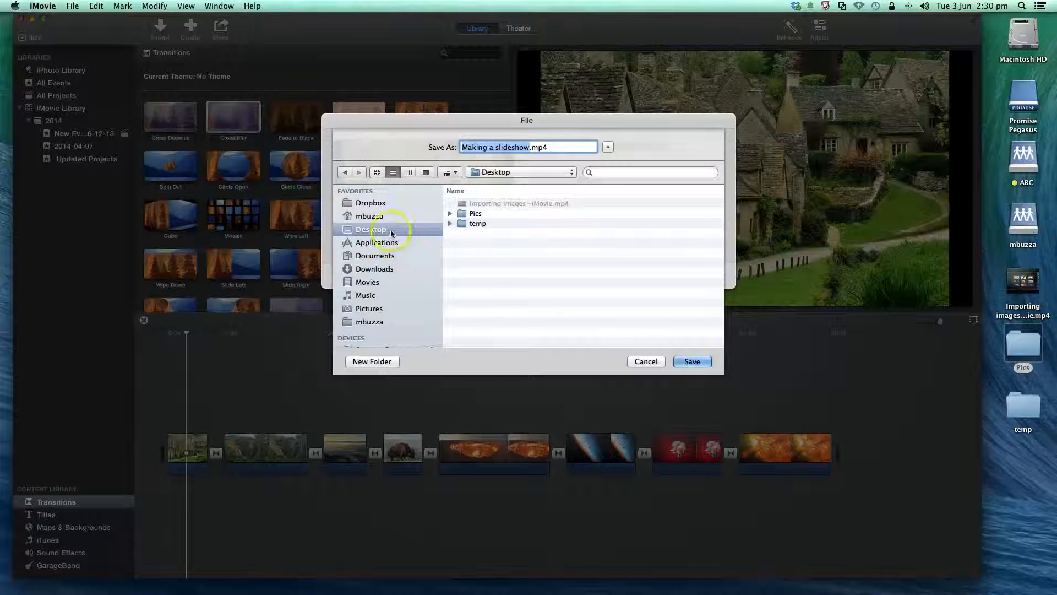
pyautogui.click(695, 361)
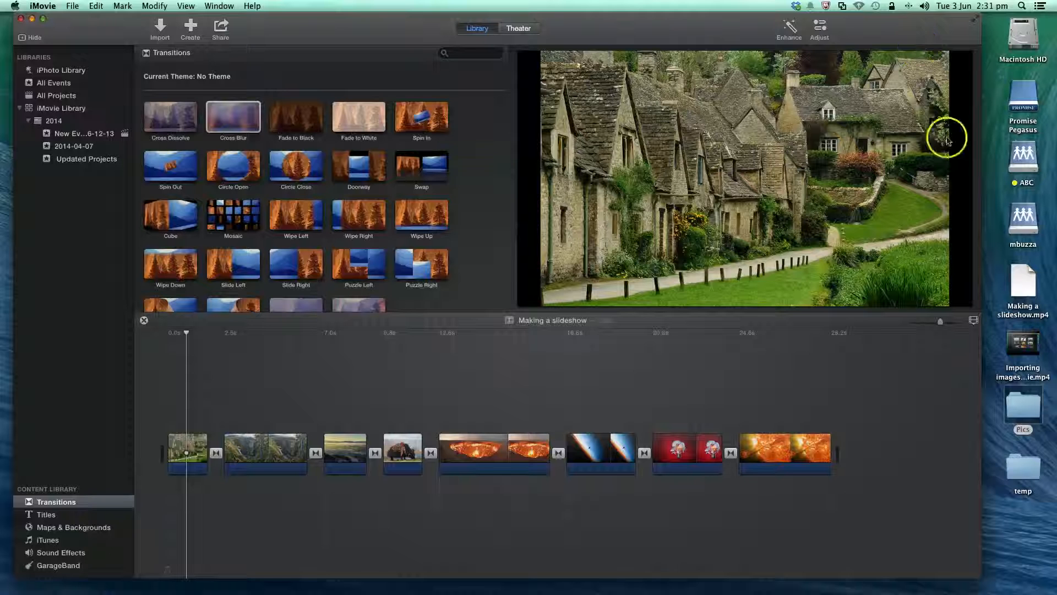
# - Open the exported Making a slideshow.mp4 from the desktop in QuickTime Player
pyautogui.click(1018, 287)
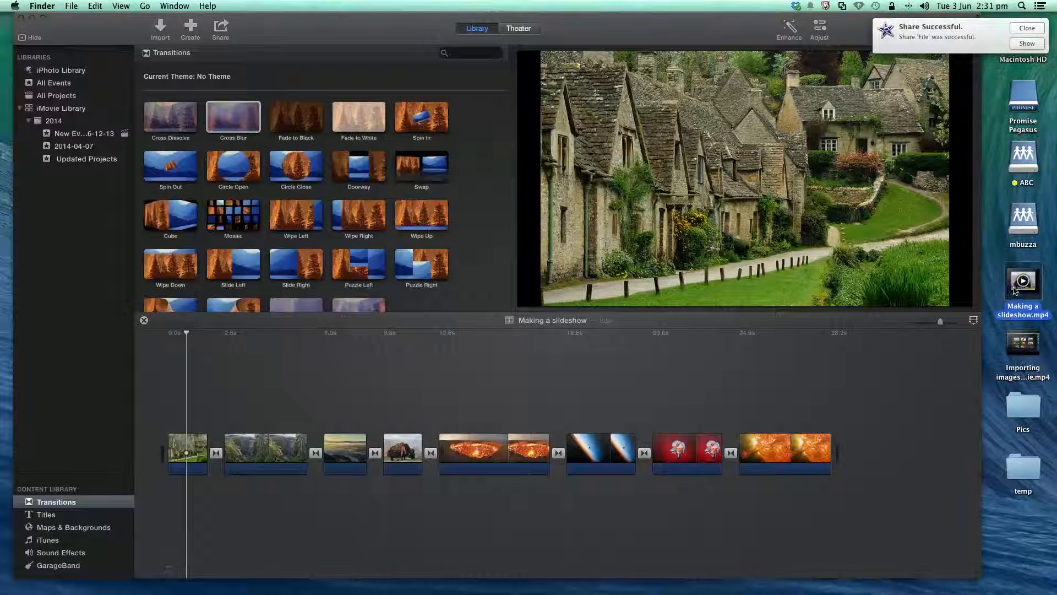
pyautogui.click(993, 290)
pyautogui.rightClick(1016, 290)
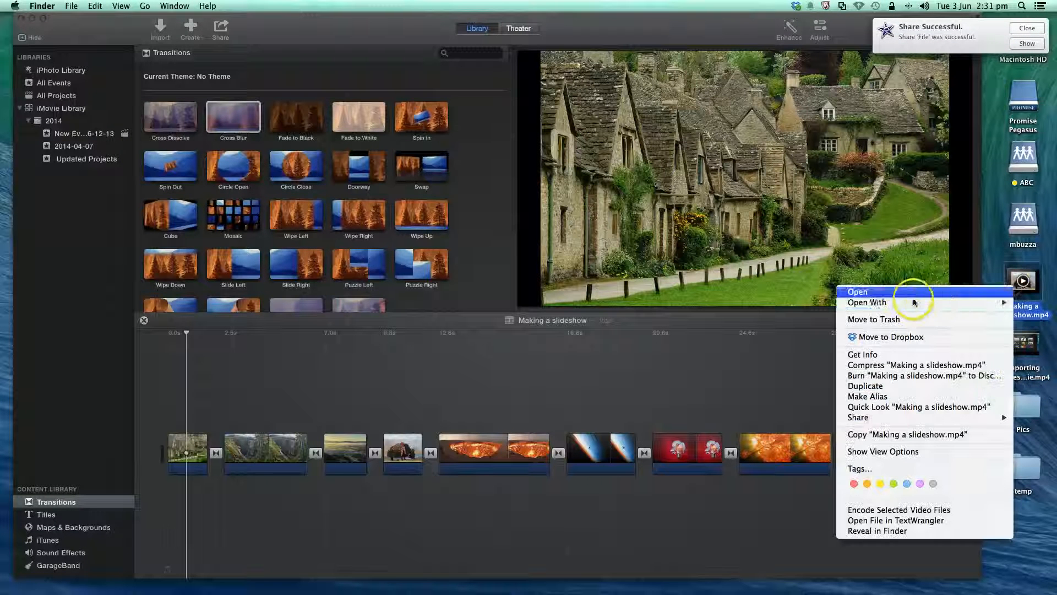
pyautogui.moveTo(908, 302)
pyautogui.click(612, 333)
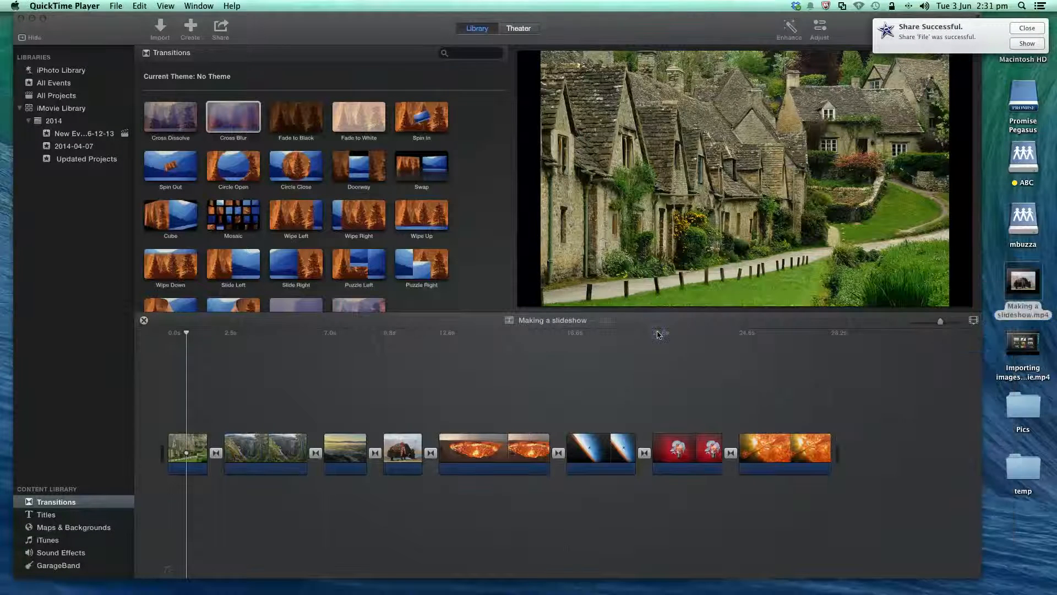
# - Play the exported Making a slideshow video to check it, pause it and close its window
pyautogui.click(264, 260)
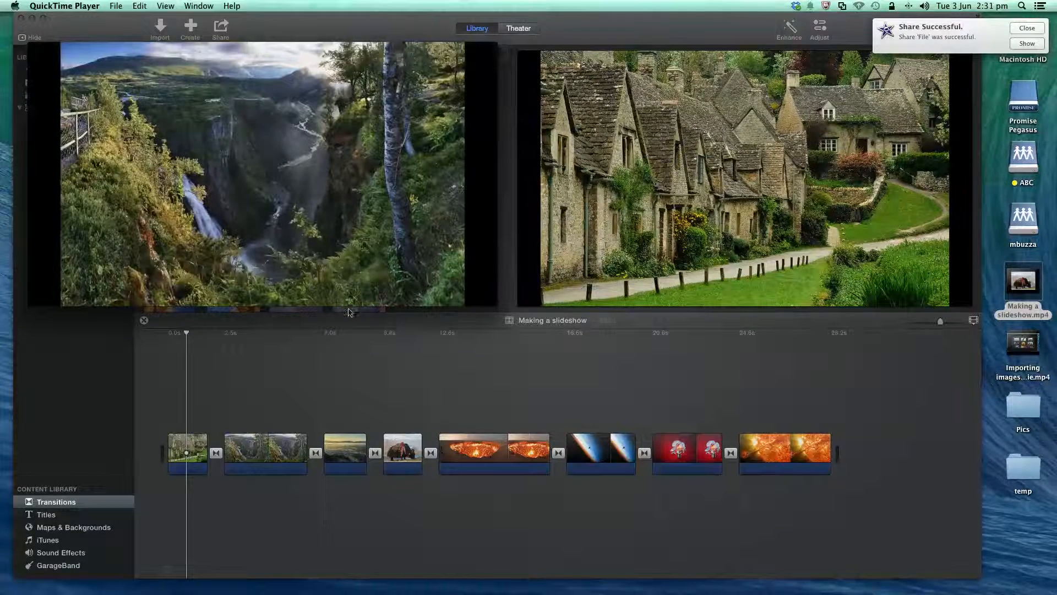
pyautogui.click(266, 260)
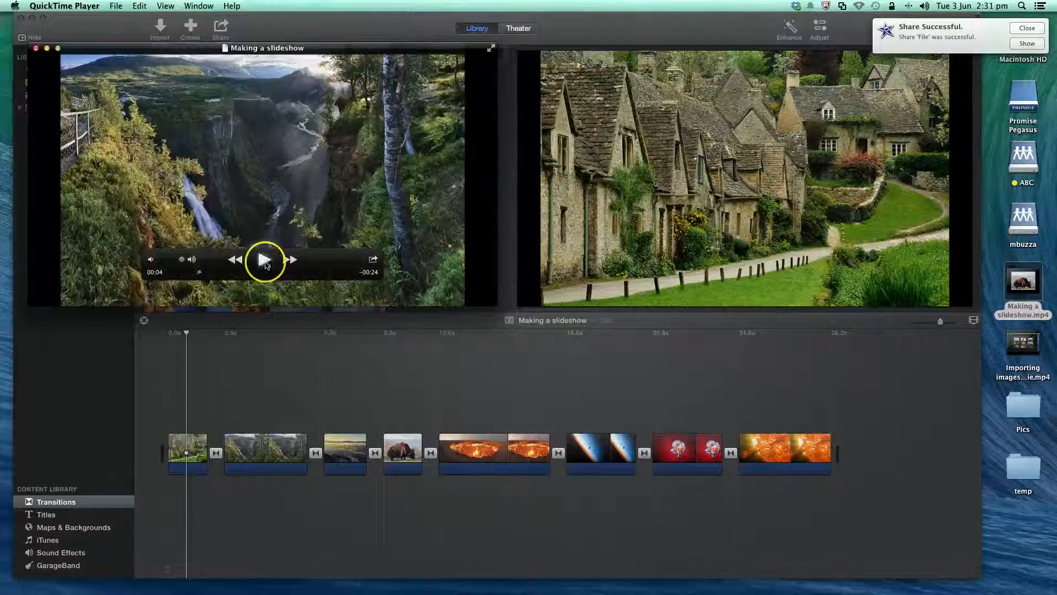
pyautogui.click(35, 49)
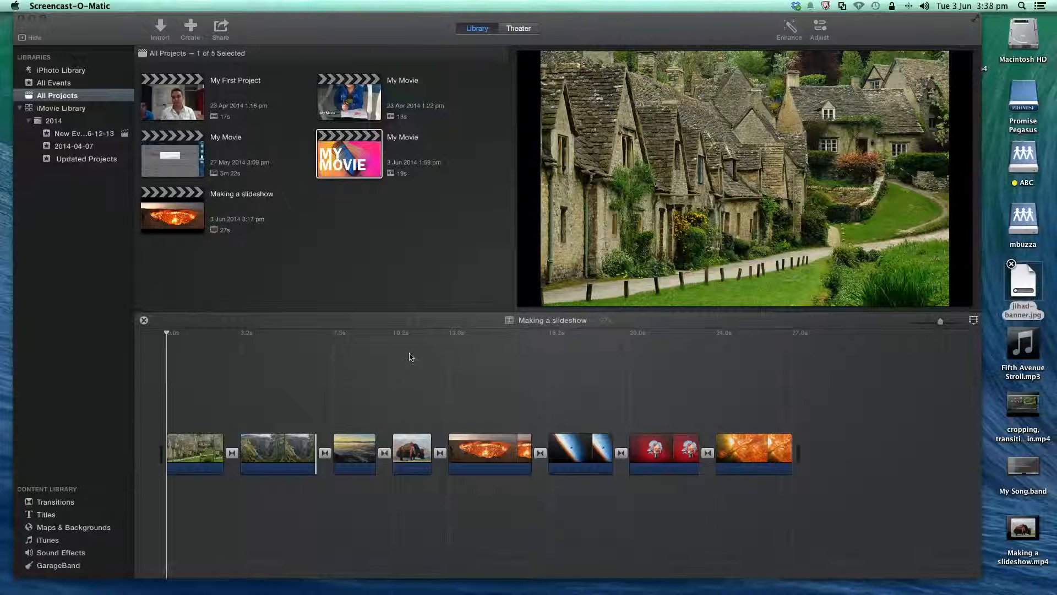
# - Switch back to iMovie and add a Standard title at the start of the timeline, before the village clip
pyautogui.click(83, 392)
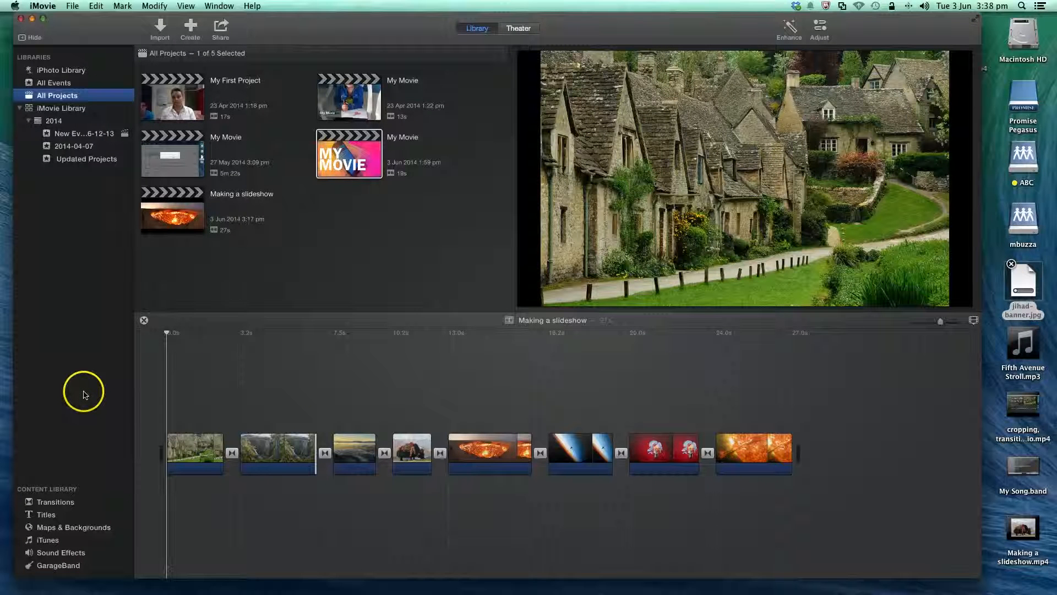
pyautogui.click(46, 514)
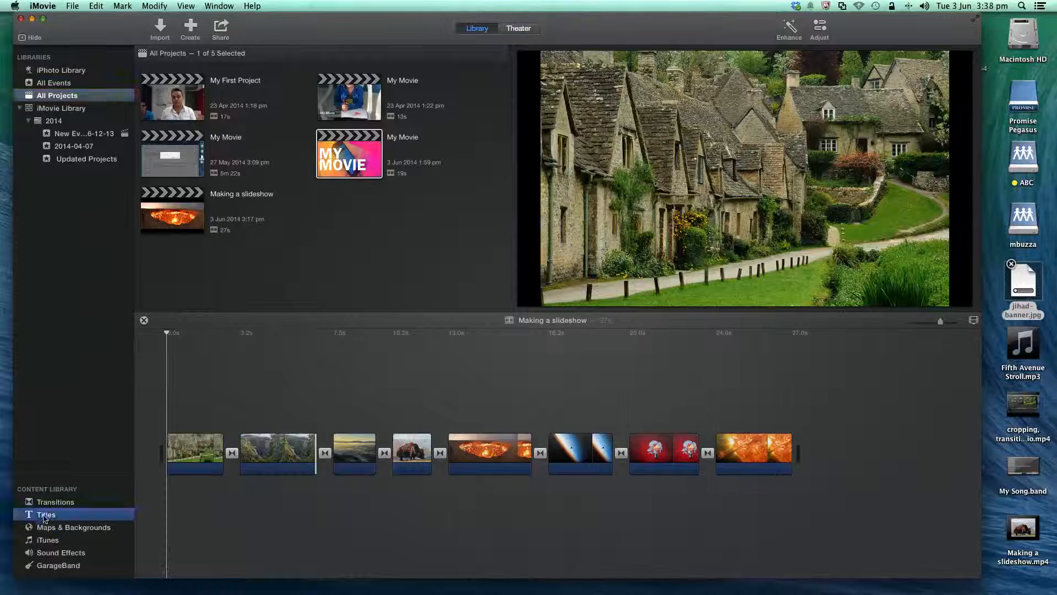
pyautogui.click(173, 126)
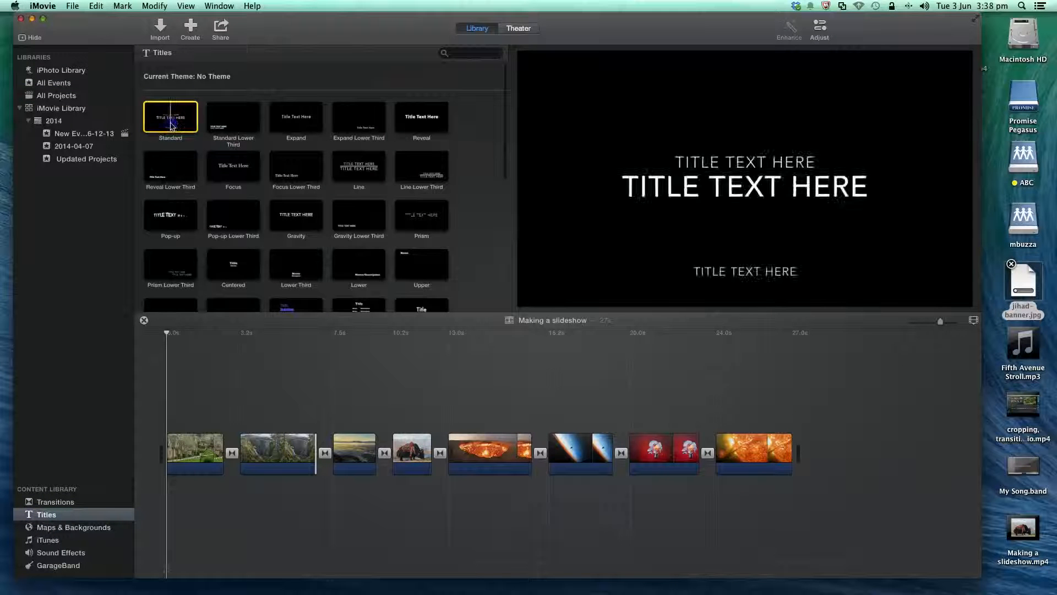
pyautogui.moveTo(173, 126); pyautogui.dragTo(160, 458)
pyautogui.click(204, 454)
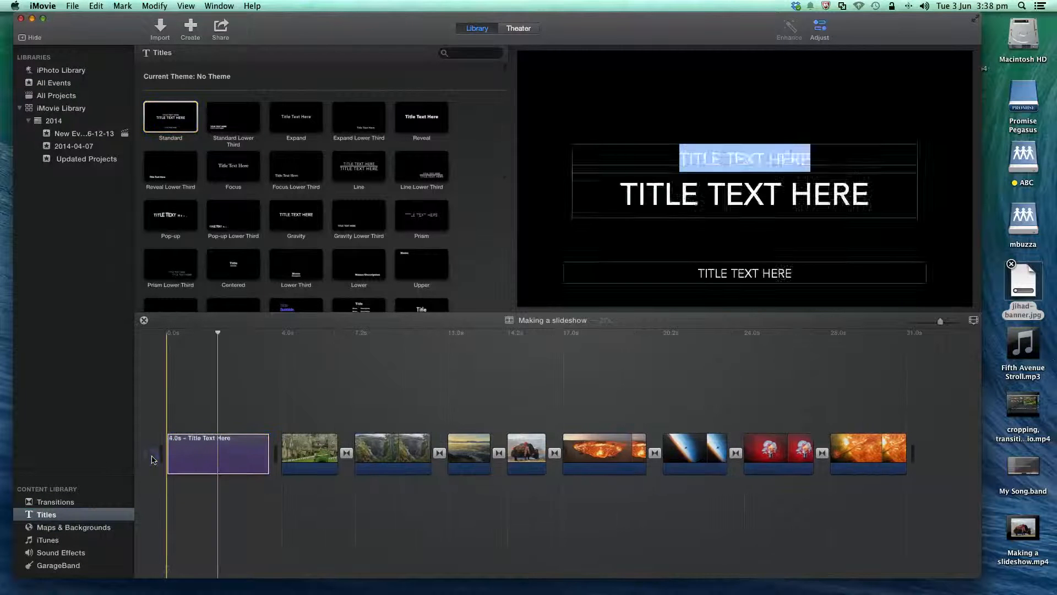
# - Replace the upper line of the title with 2013
pyautogui.click(760, 210)
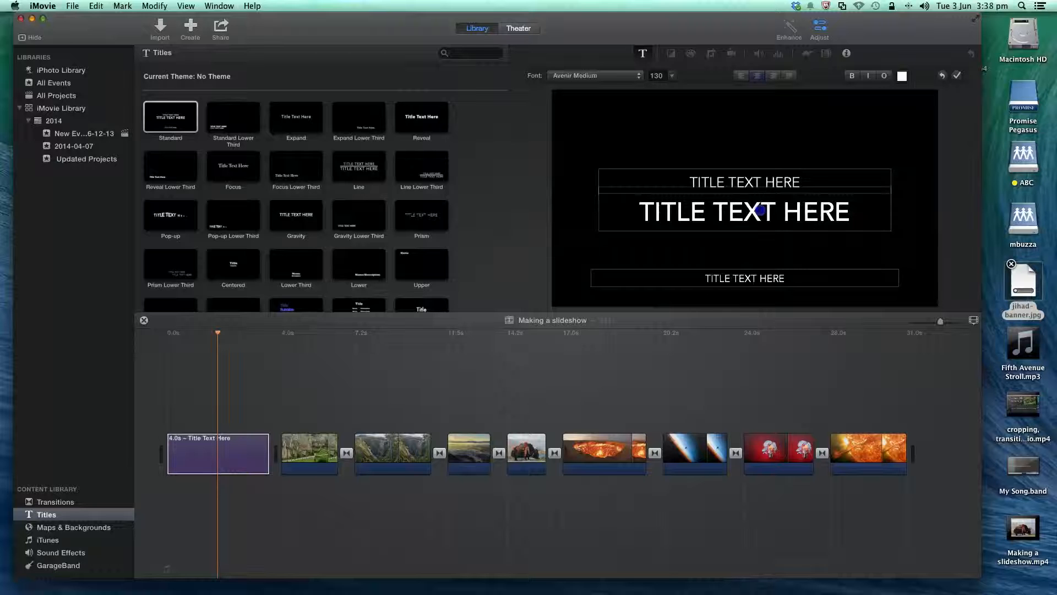
pyautogui.click(757, 178)
pyautogui.moveTo(804, 181); pyautogui.dragTo(701, 181)
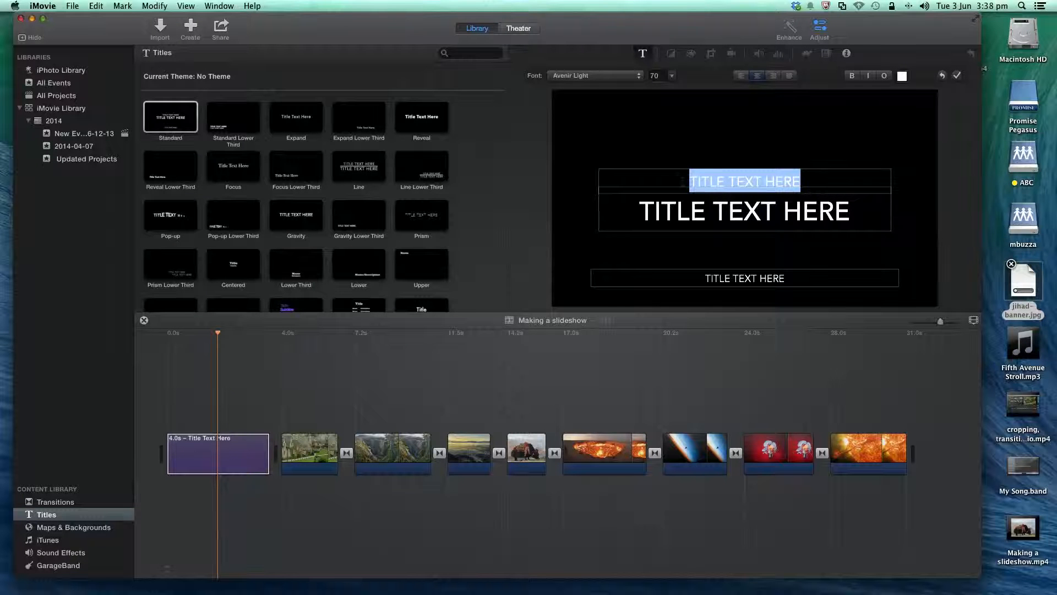
pyautogui.write('2013')
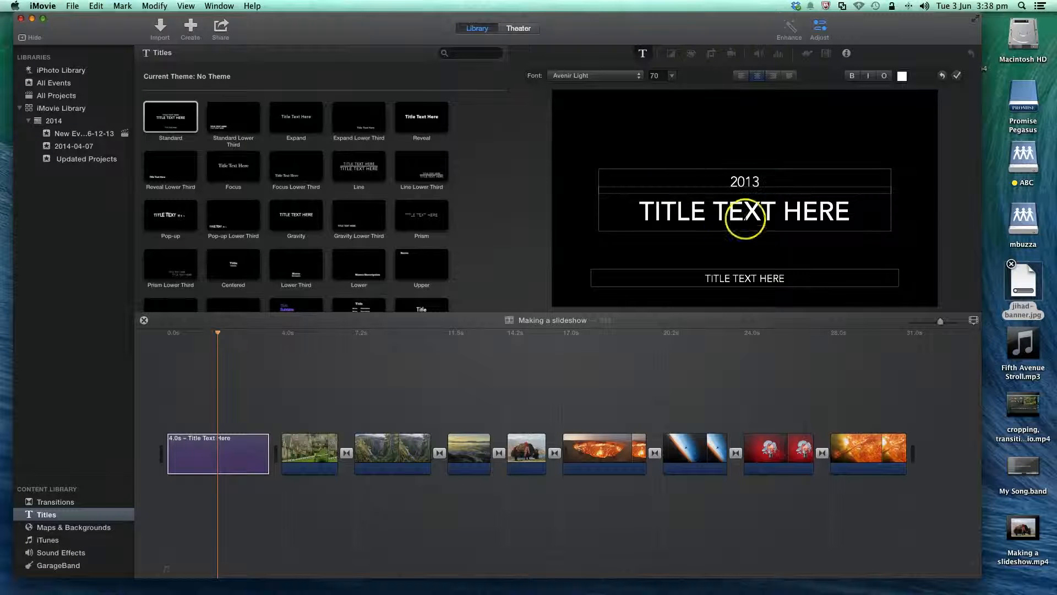
# - Set the main title line to WIKIMEDIA PICS OF THE YEAR and leave the lowest text line empty
pyautogui.click(744, 212)
pyautogui.tripleClick(752, 212)
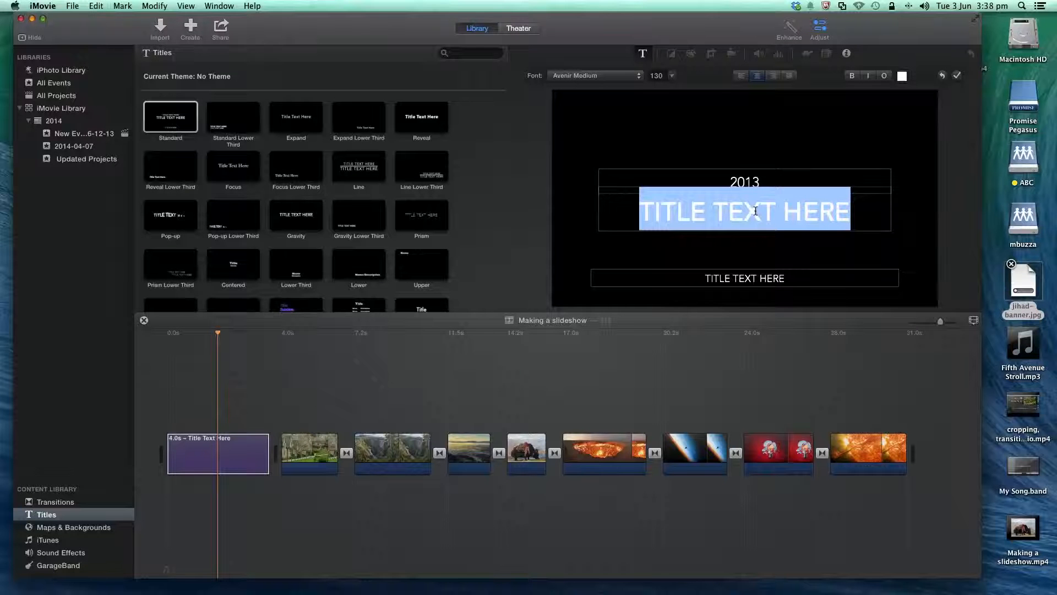
pyautogui.write('WIKIMEDI')
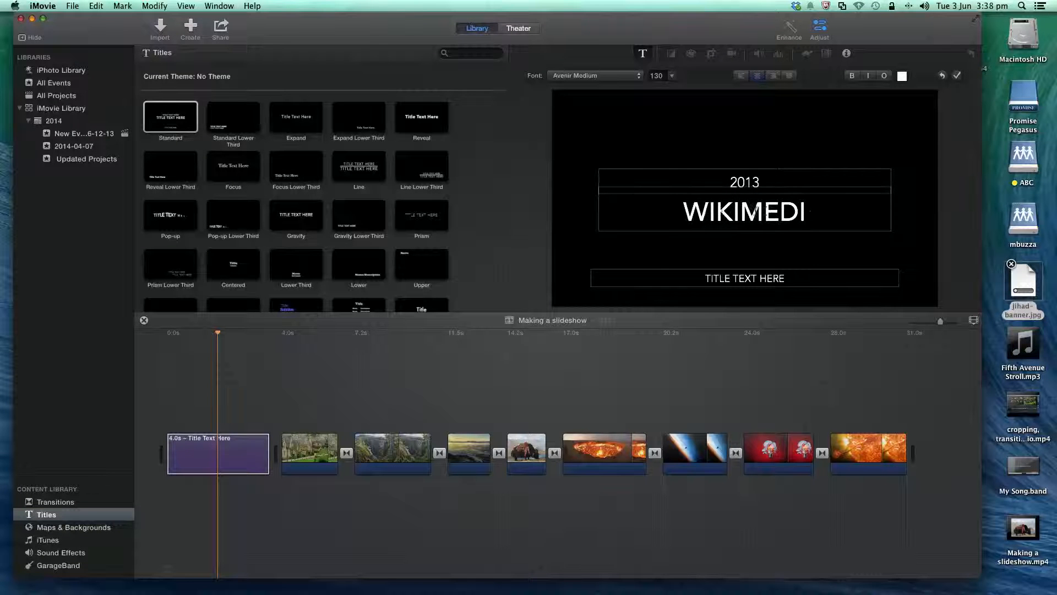
pyautogui.write('A PICS')
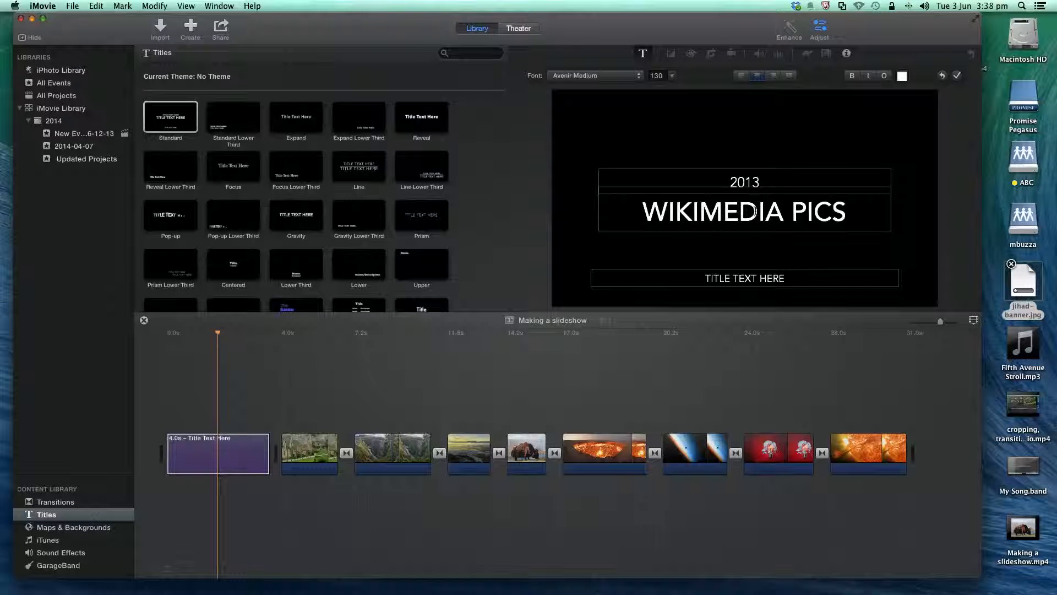
pyautogui.write(' OF THE YEAR')
pyautogui.press('Tab')
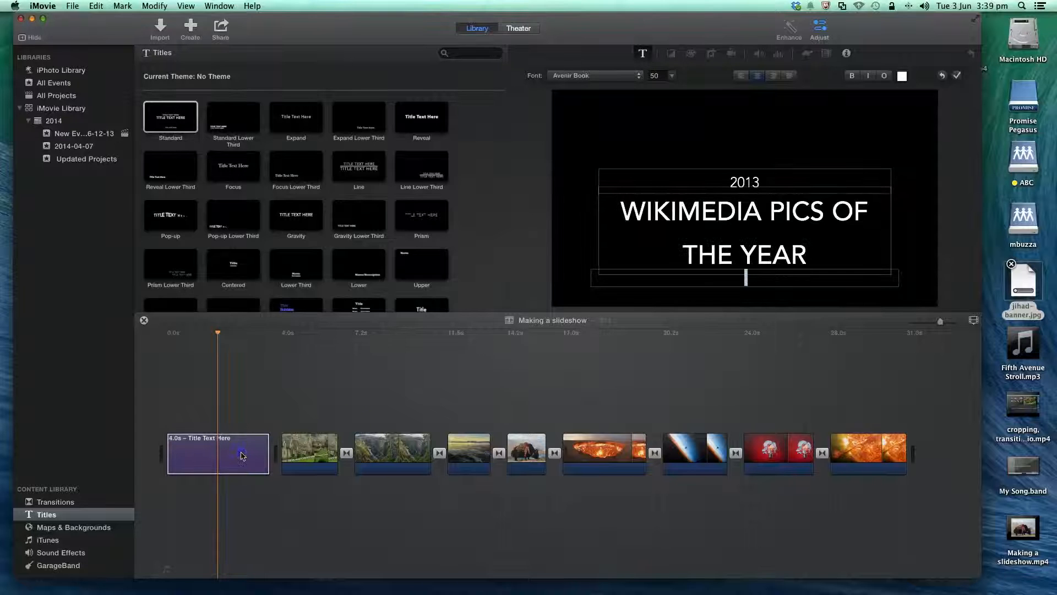
pyautogui.click(380, 382)
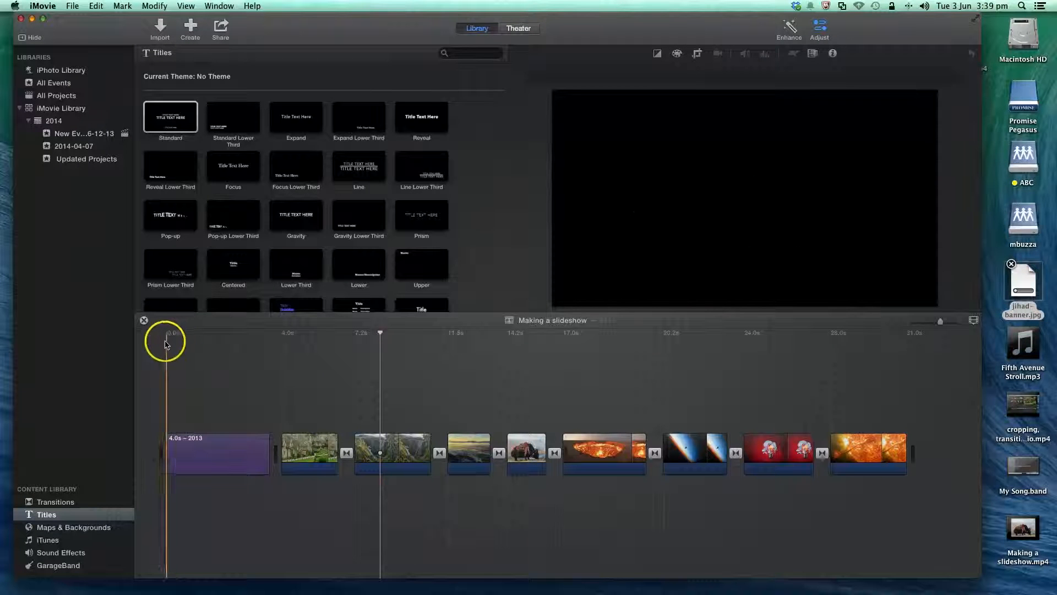
# - Play the title from the start of the timeline, and shorten the title clip to 3.2 s
pyautogui.click(165, 344)
pyautogui.press('space')
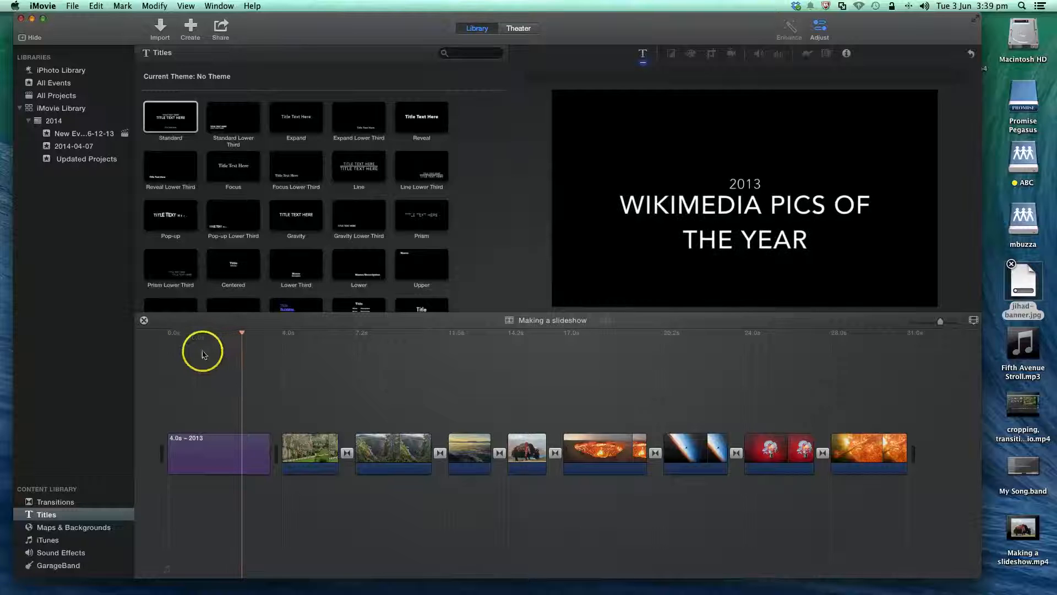
pyautogui.moveTo(265, 457); pyautogui.dragTo(254, 461)
# - Add Fifth Avenue Stroll.mp3 from the desktop beneath the clips from the start, and trim it to 30.2 s to end with the last photo
pyautogui.click(1021, 344)
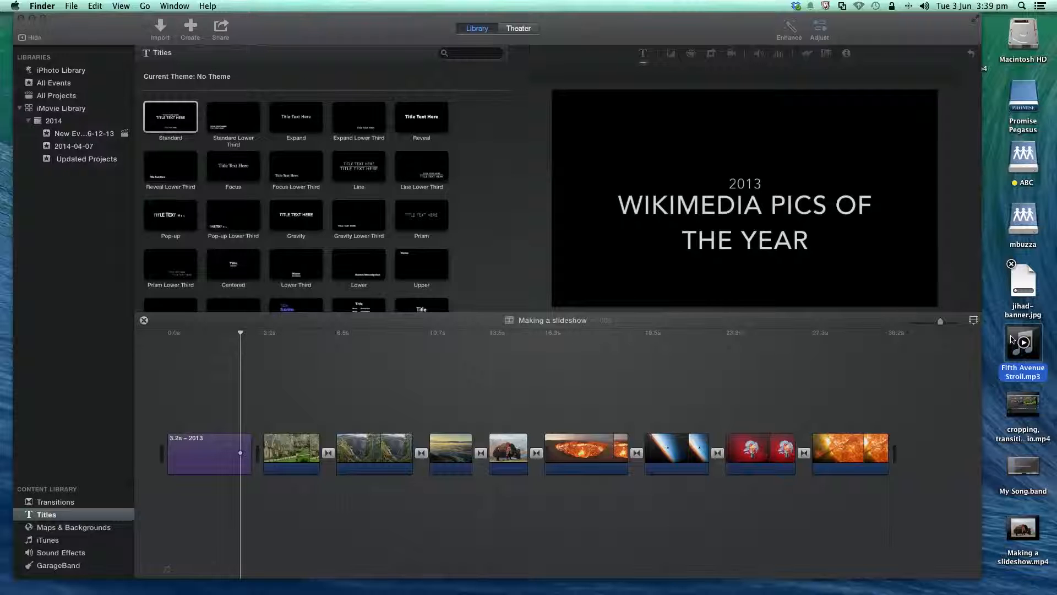
pyautogui.moveTo(905, 374); pyautogui.dragTo(169, 495)
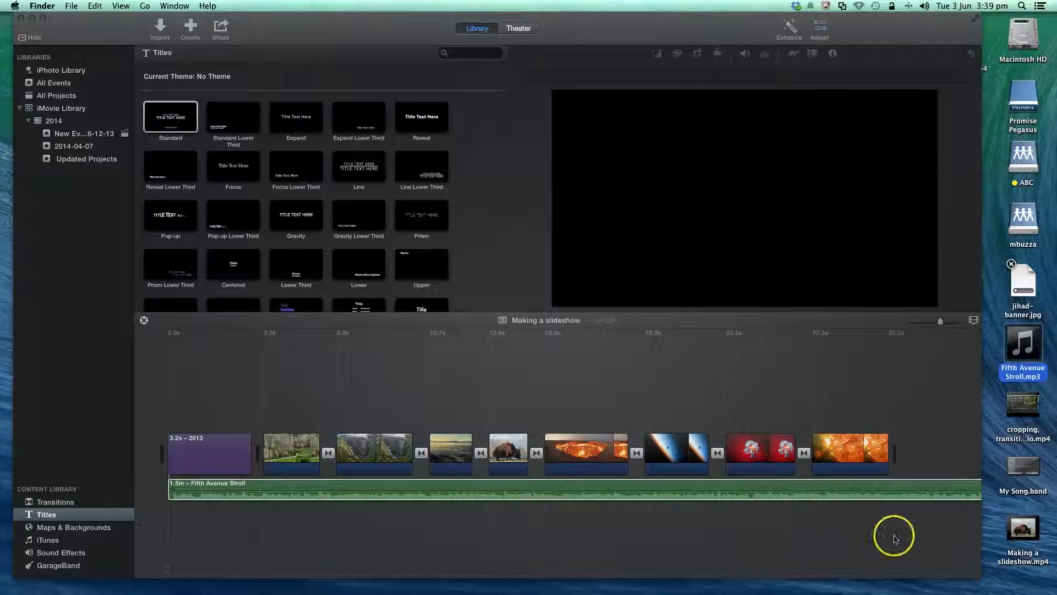
pyautogui.moveTo(939, 320); pyautogui.dragTo(919, 324)
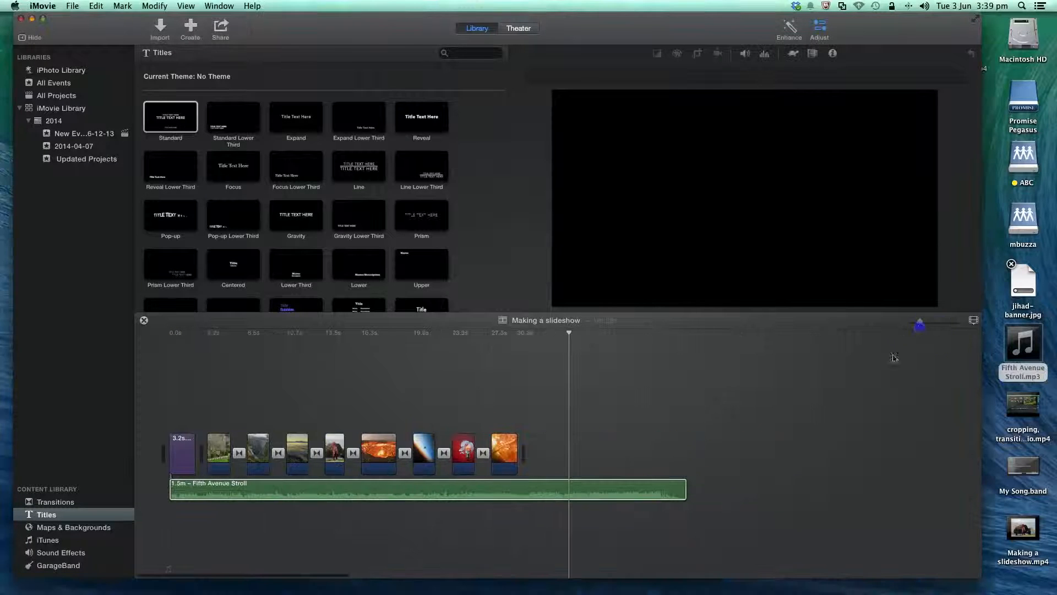
pyautogui.moveTo(684, 486); pyautogui.dragTo(524, 494)
pyautogui.click(941, 322)
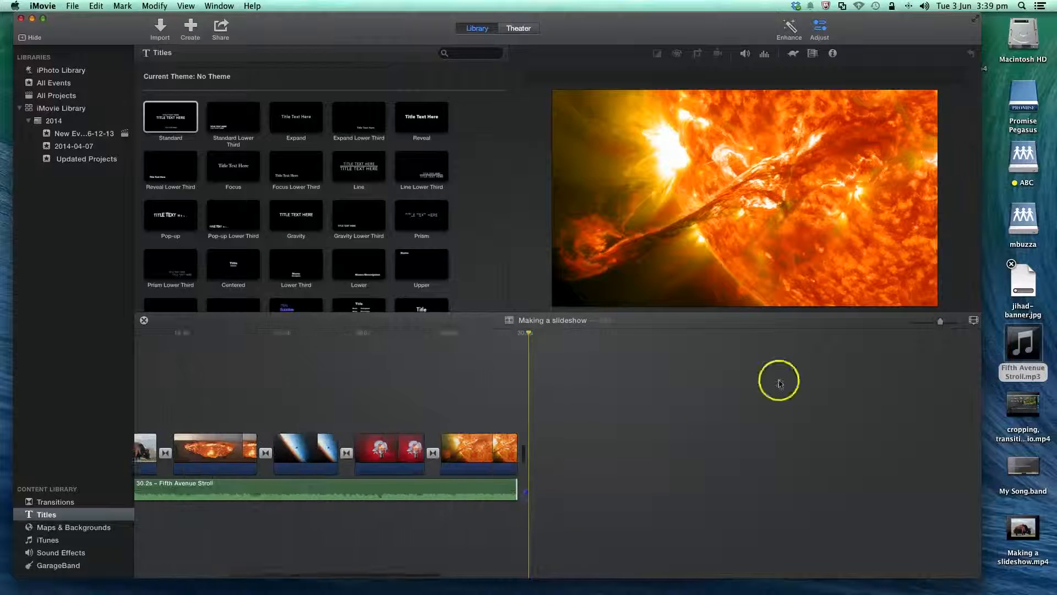
pyautogui.hscroll(-10, 622, 468)
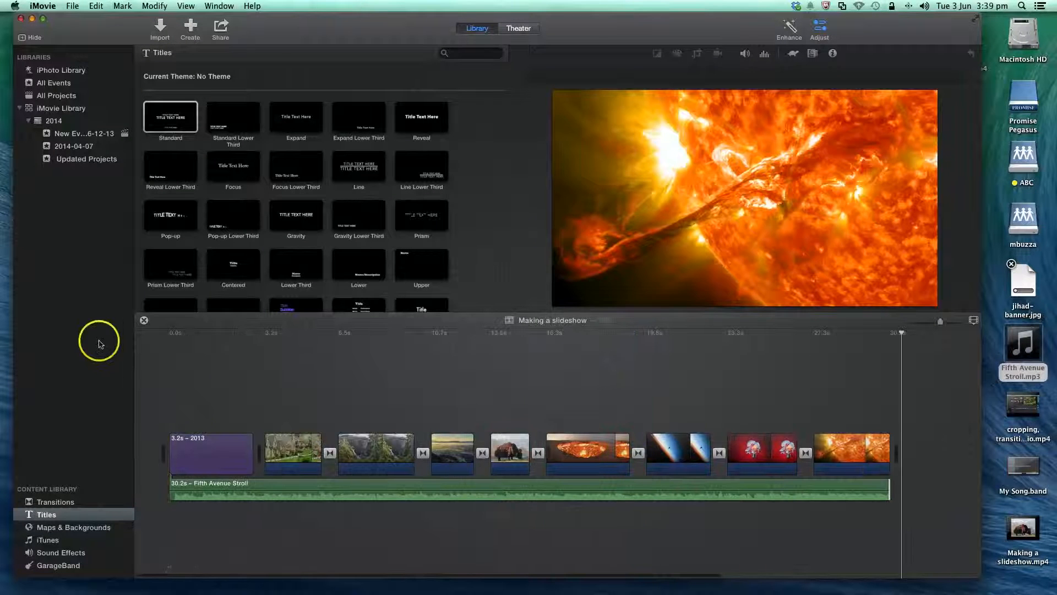
# - Play the slideshow from the start to preview the title and music, and return the playhead to the title
pyautogui.click(168, 394)
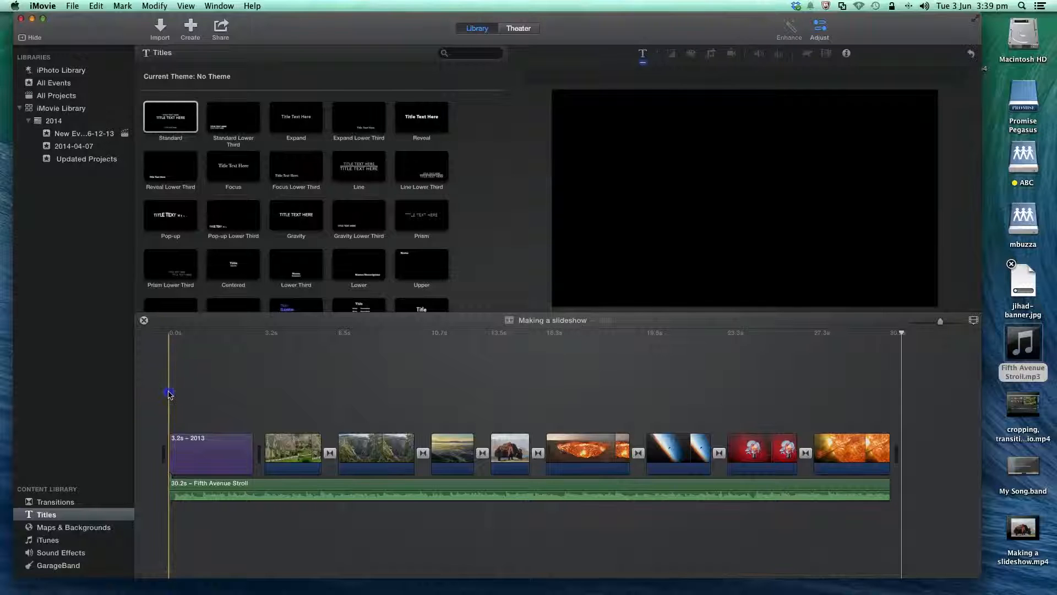
pyautogui.press('space')
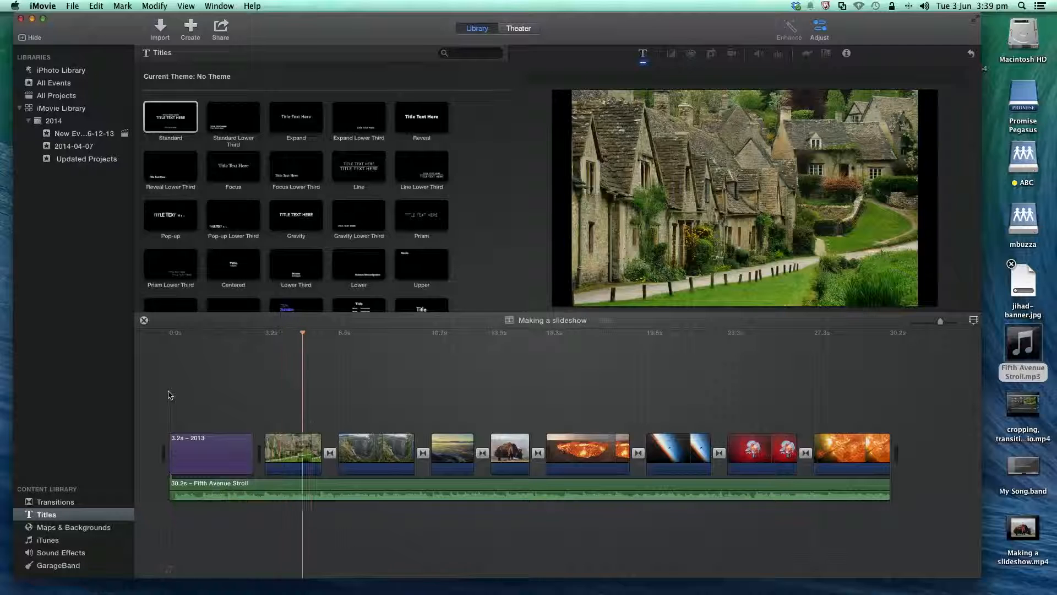
pyautogui.press('space')
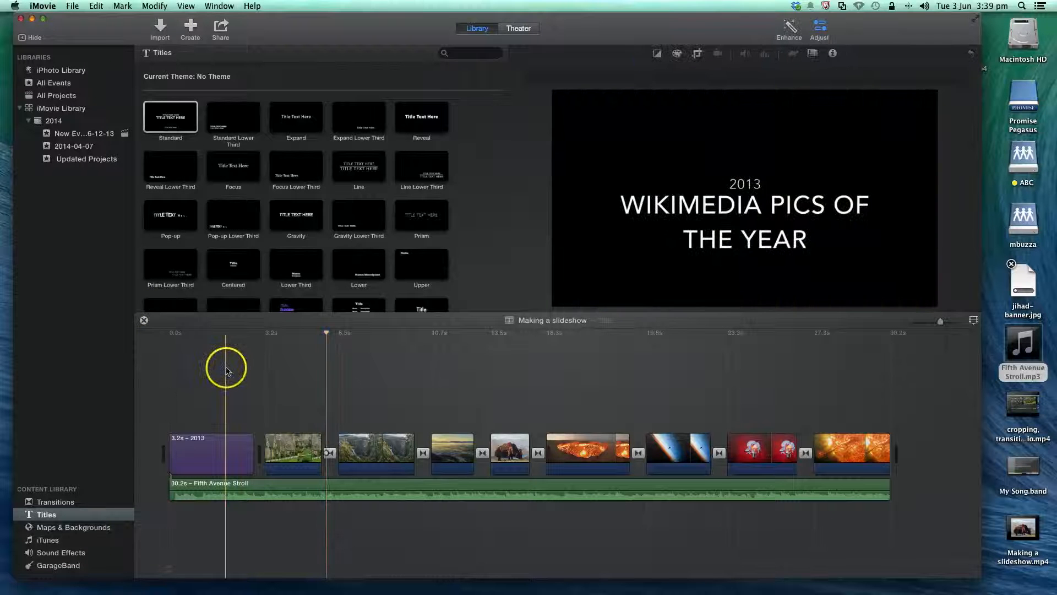
pyautogui.click(226, 366)
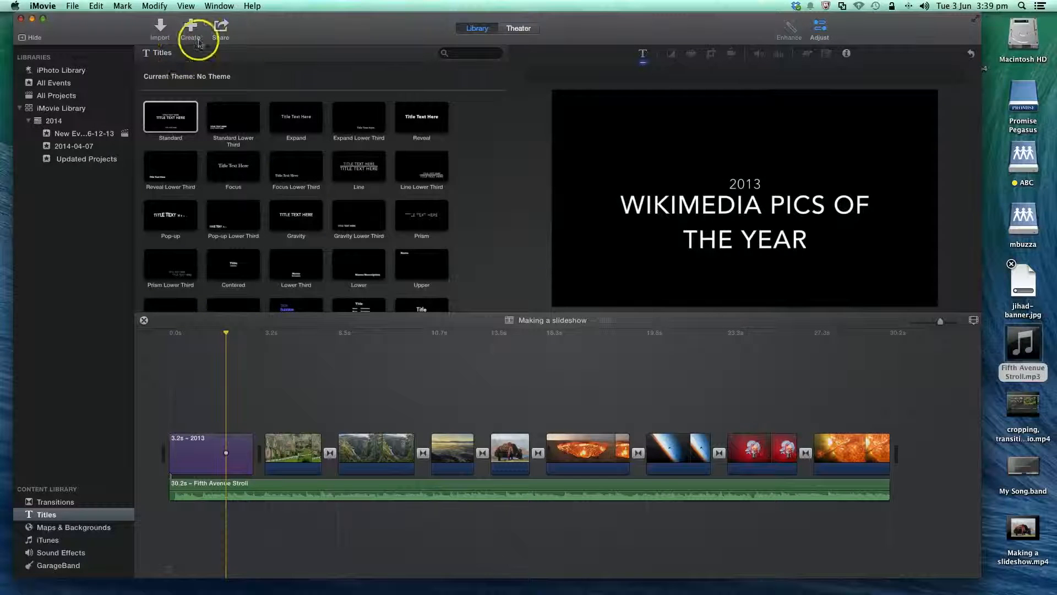
# - Export the slideshow as a file at SD 480P (854 x 480), saved as Making a slideshow1.mp4 on the Desktop
pyautogui.click(219, 29)
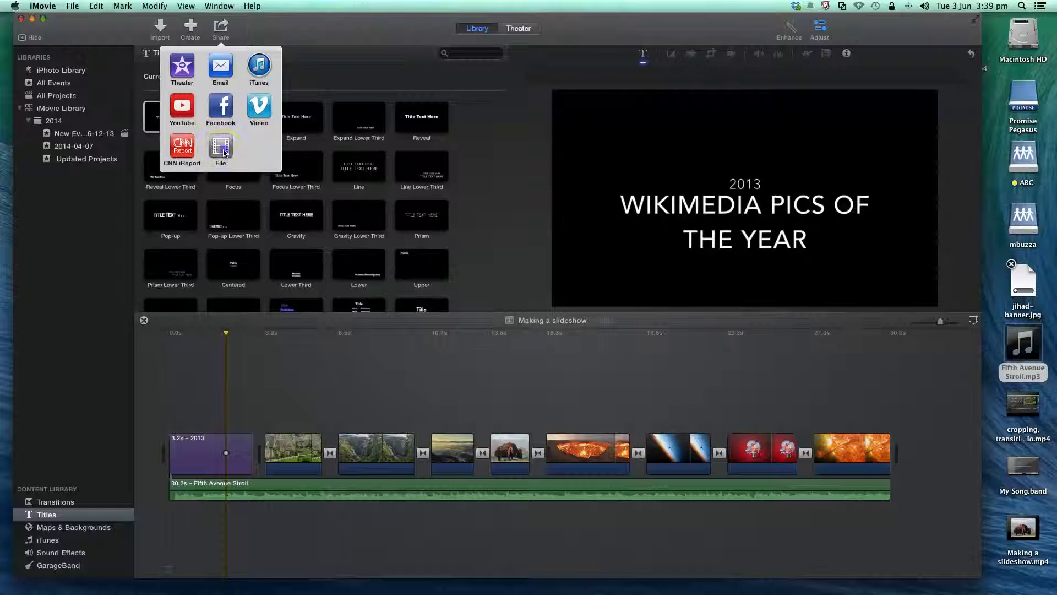
pyautogui.click(220, 148)
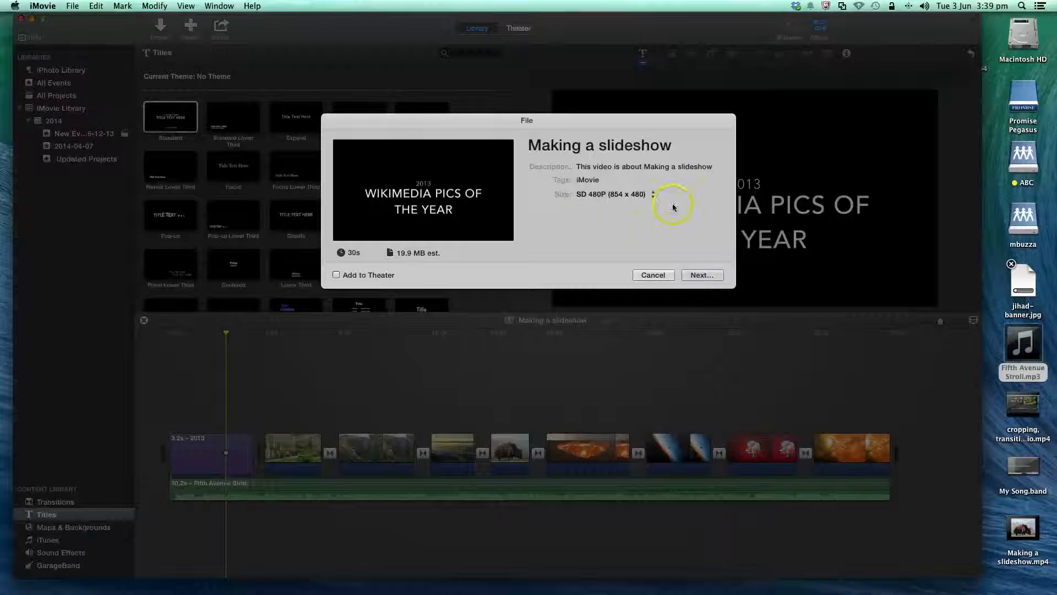
pyautogui.click(700, 275)
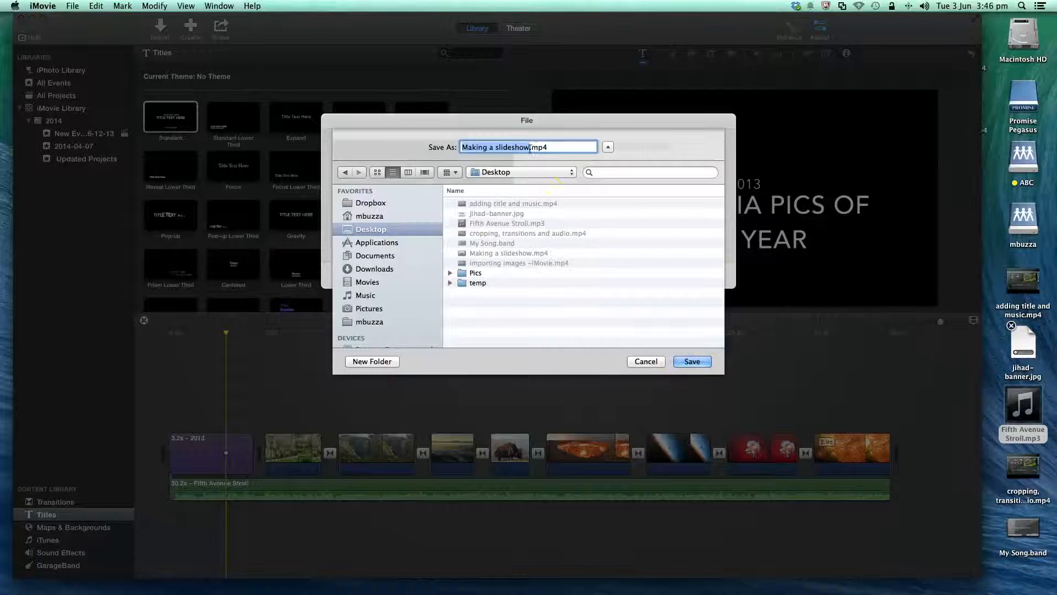
pyautogui.click(530, 147)
pyautogui.write('1')
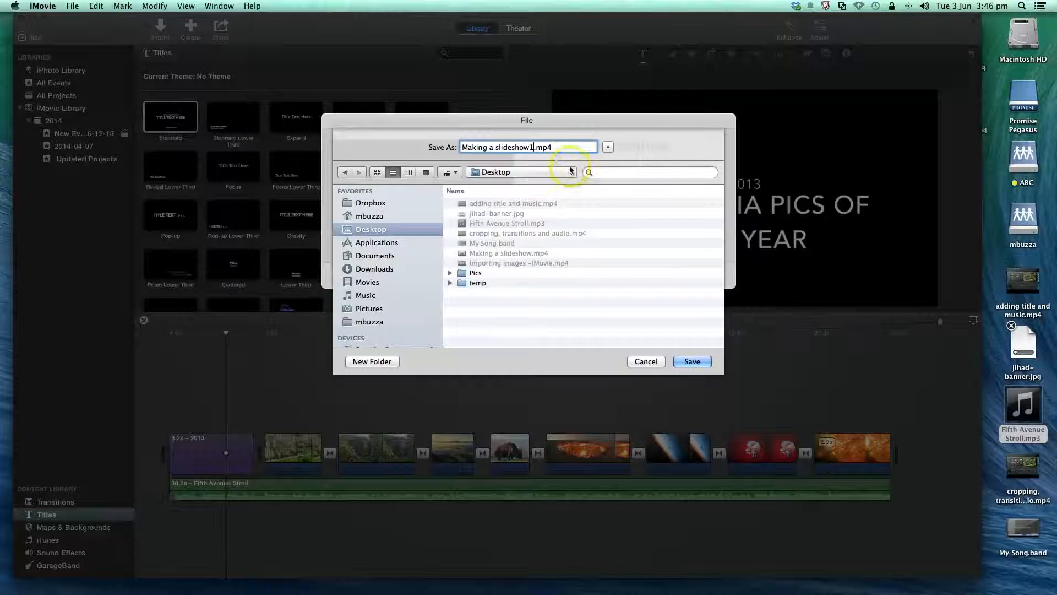
pyautogui.click(691, 361)
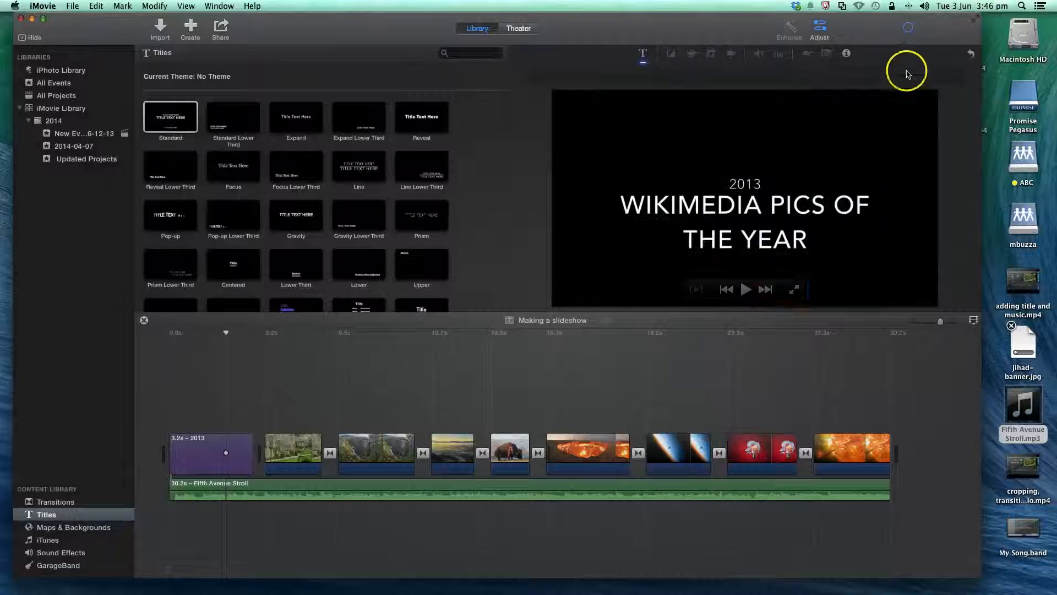